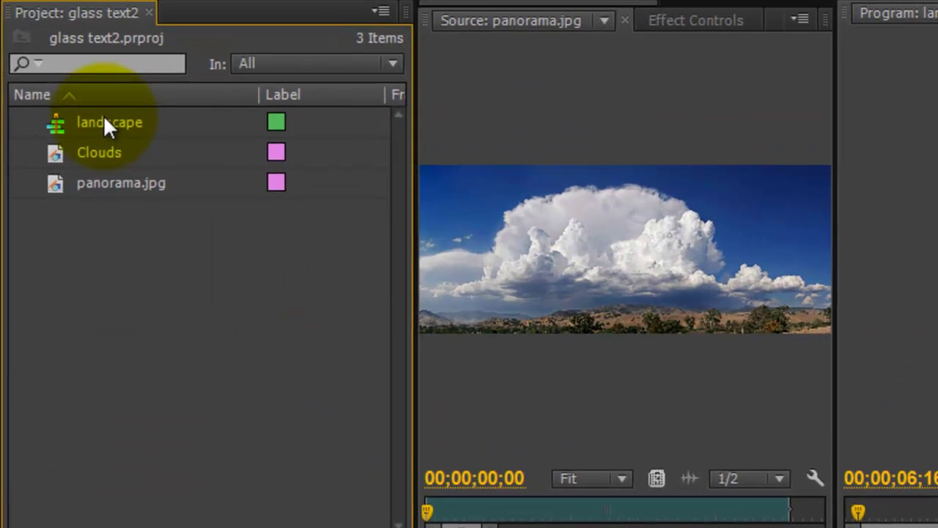
# Step: In the landscape sequence, move the playhead to the first frame and set the panorama.jpg clip's scale to 51
pyautogui.click(104, 119)
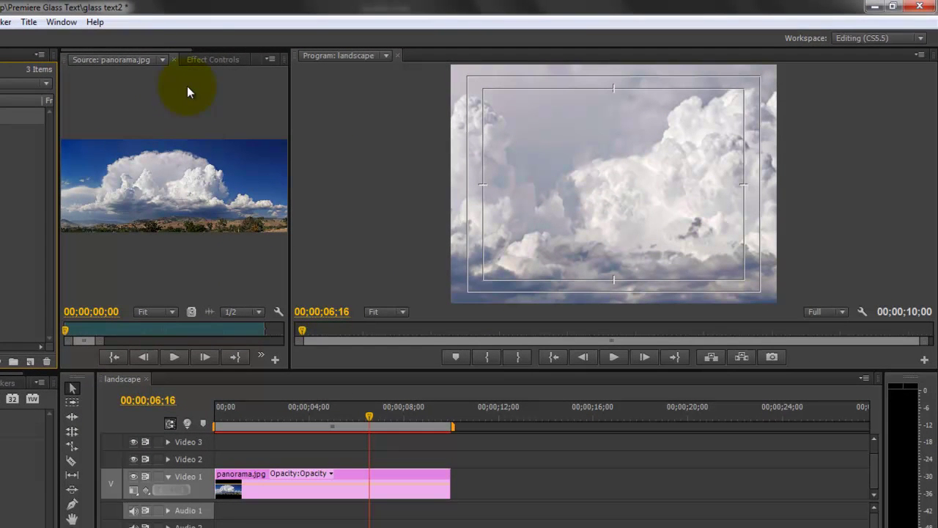
pyautogui.click(211, 60)
pyautogui.moveTo(289, 184); pyautogui.dragTo(389, 199)
pyautogui.click(264, 496)
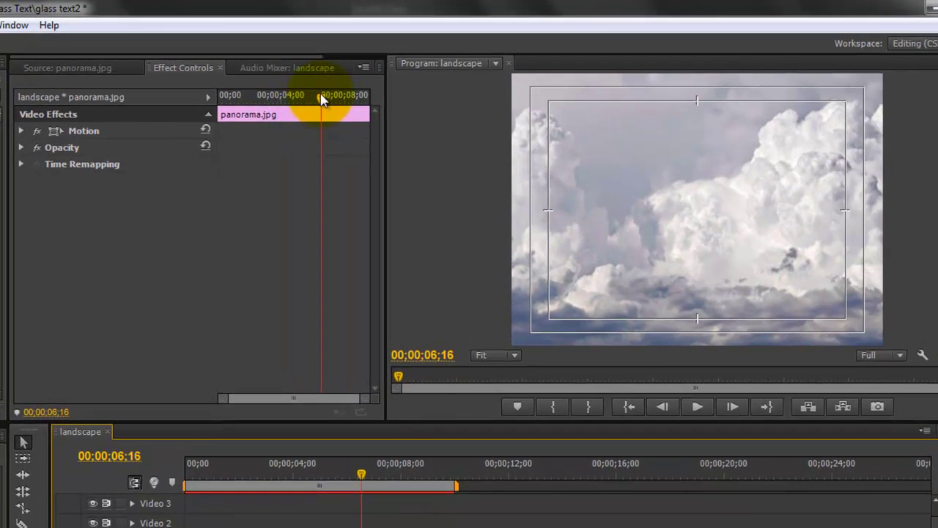
pyautogui.moveTo(332, 87); pyautogui.dragTo(201, 103)
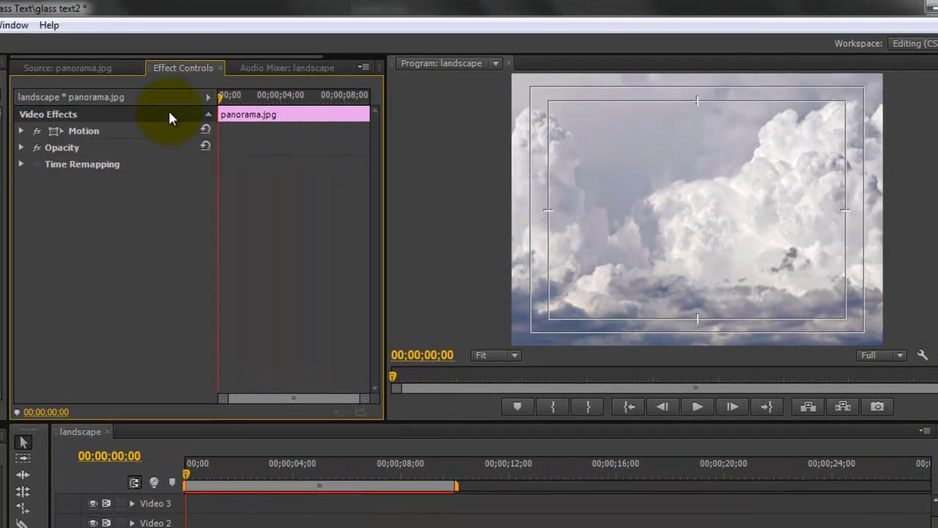
pyautogui.click(21, 131)
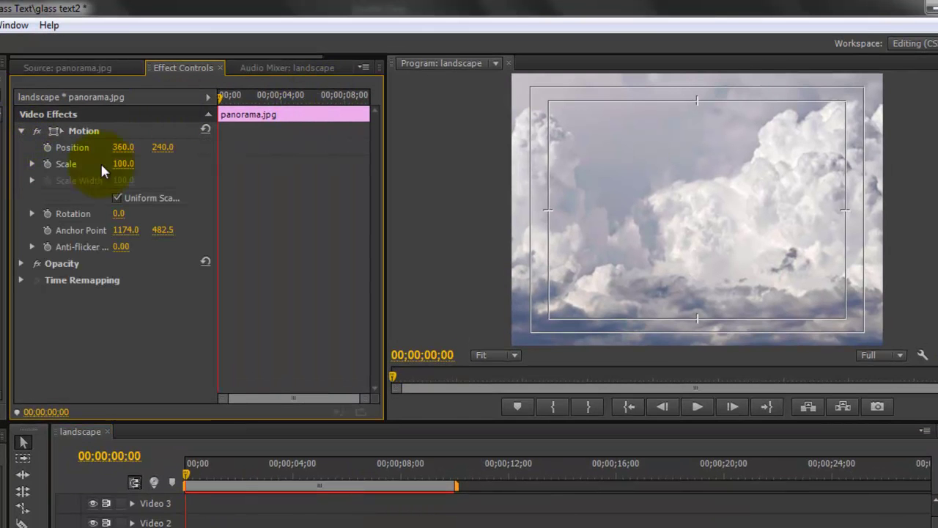
pyautogui.moveTo(122, 168); pyautogui.dragTo(95, 185)
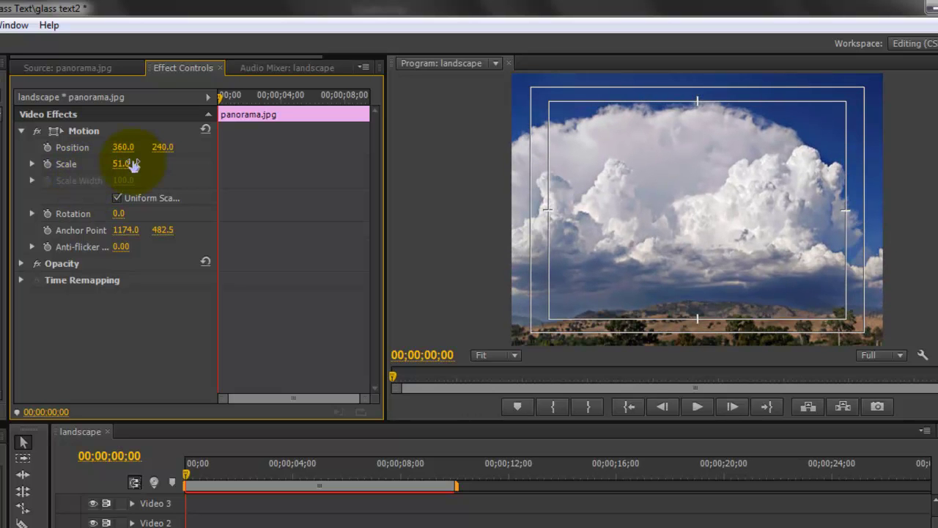
pyautogui.click(539, 266)
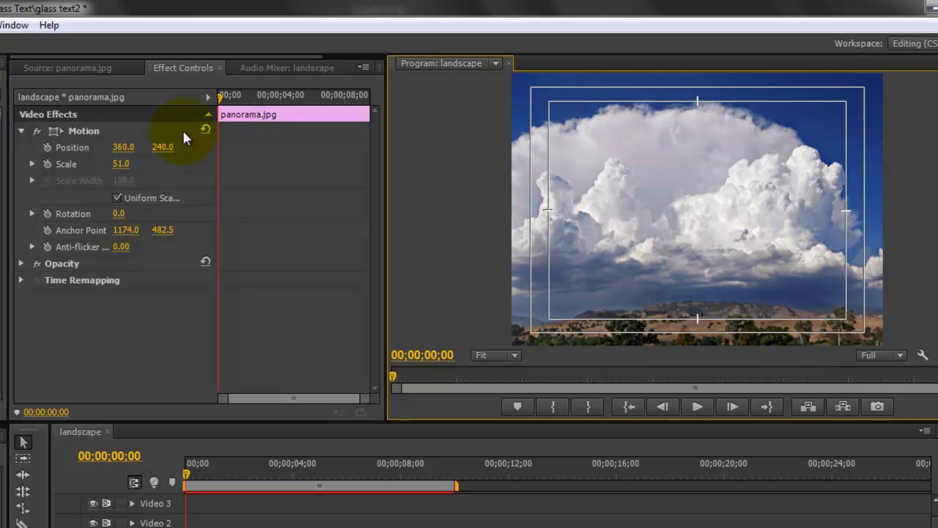
# Step: Keyframe the panorama.jpg clip's horizontal position from 657 at the first frame to 88 at 00;00;09;27
pyautogui.moveTo(120, 148); pyautogui.dragTo(355, 177)
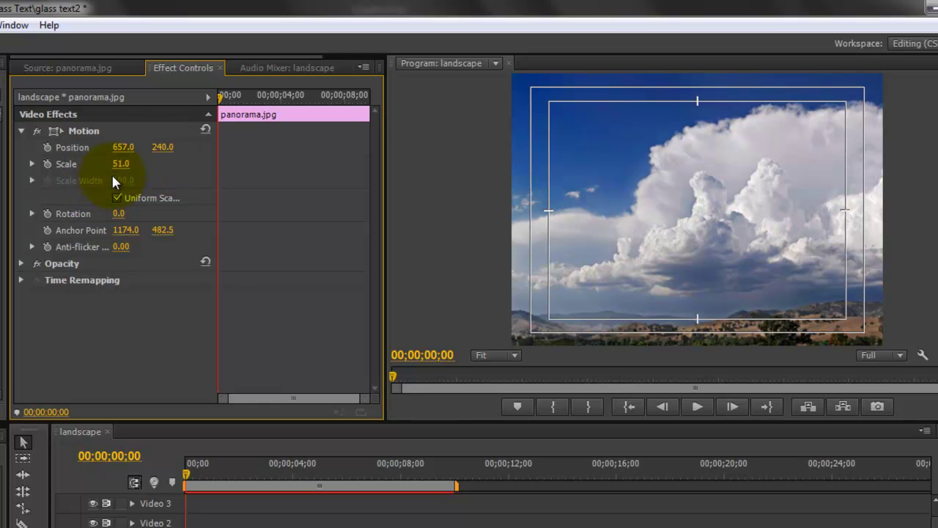
pyautogui.click(49, 149)
pyautogui.moveTo(220, 97); pyautogui.dragTo(374, 100)
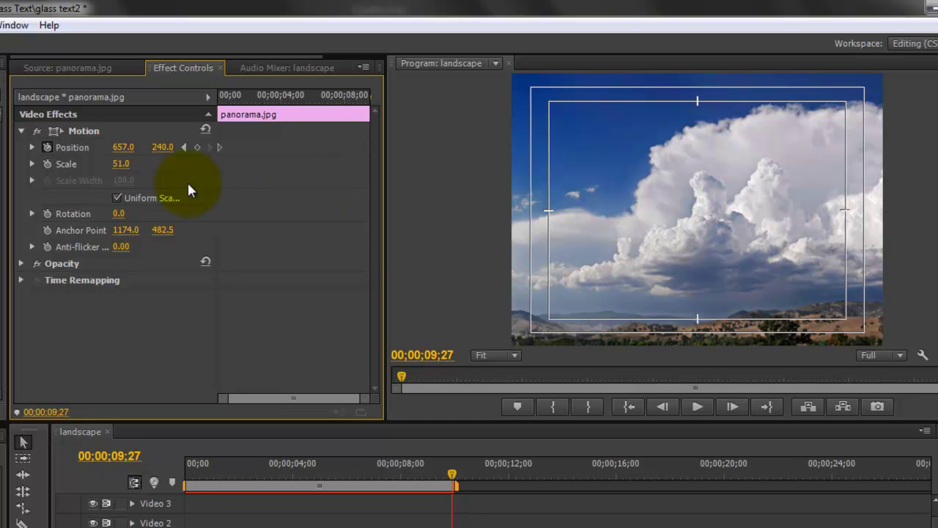
pyautogui.moveTo(116, 151); pyautogui.dragTo(53, 161)
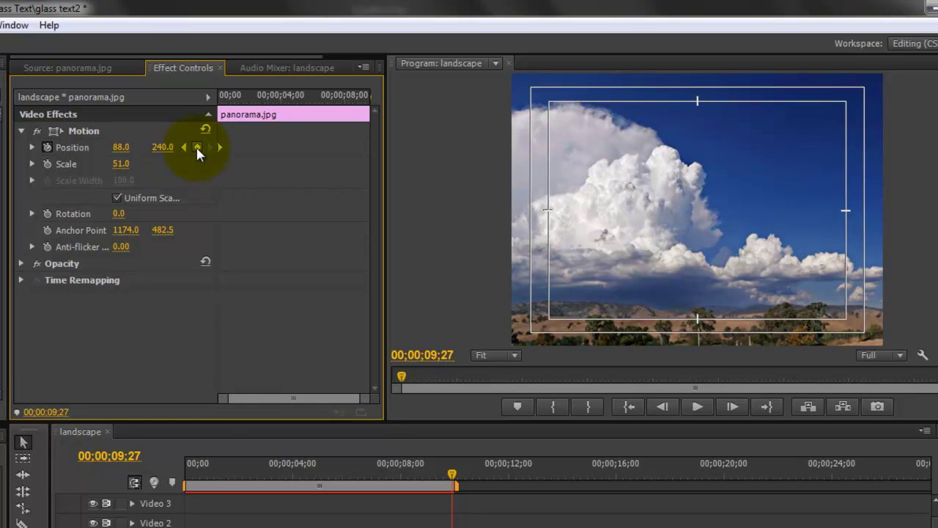
# Step: Scrub and play the landscape sequence from near its start to check the panning motion
pyautogui.moveTo(454, 475); pyautogui.dragTo(190, 469)
pyautogui.moveTo(275, 472); pyautogui.dragTo(206, 467)
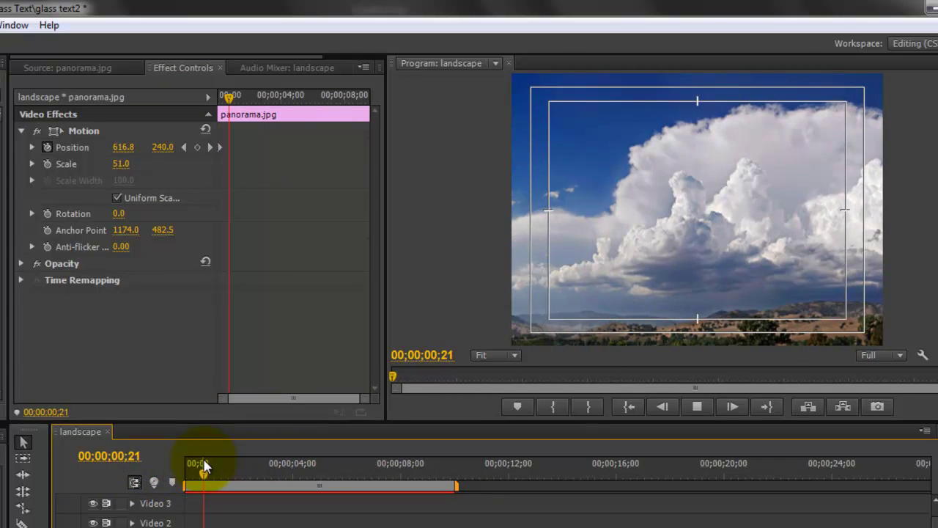
pyautogui.press('space')
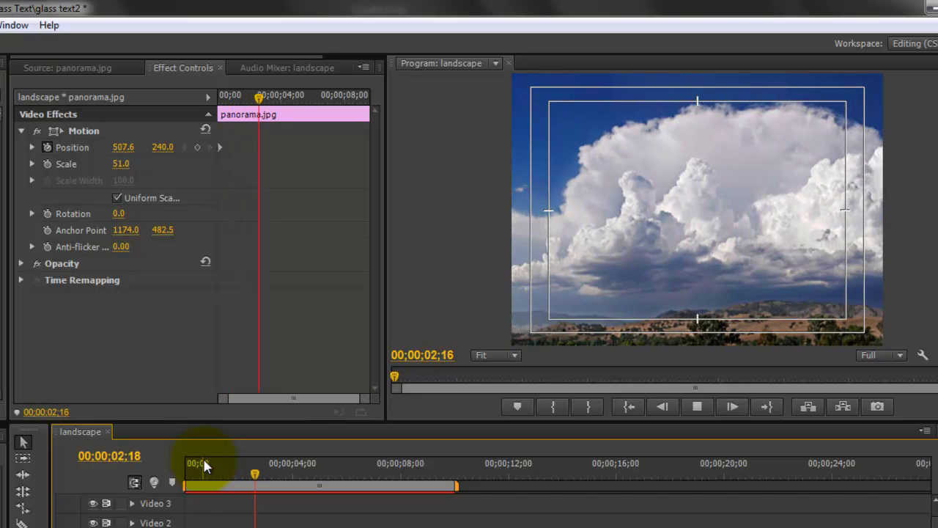
pyautogui.press('space')
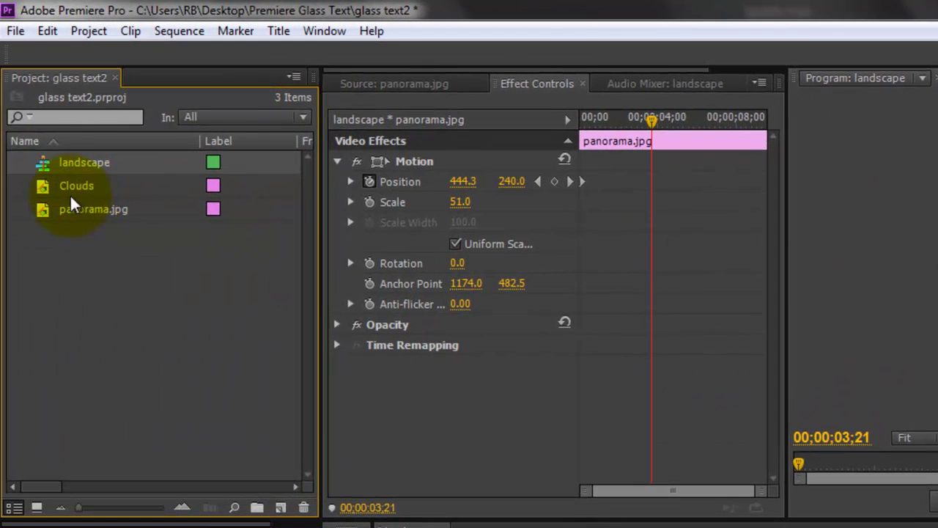
# Step: Duplicate the landscape sequence and rename the copy clouds
pyautogui.rightClick(49, 163)
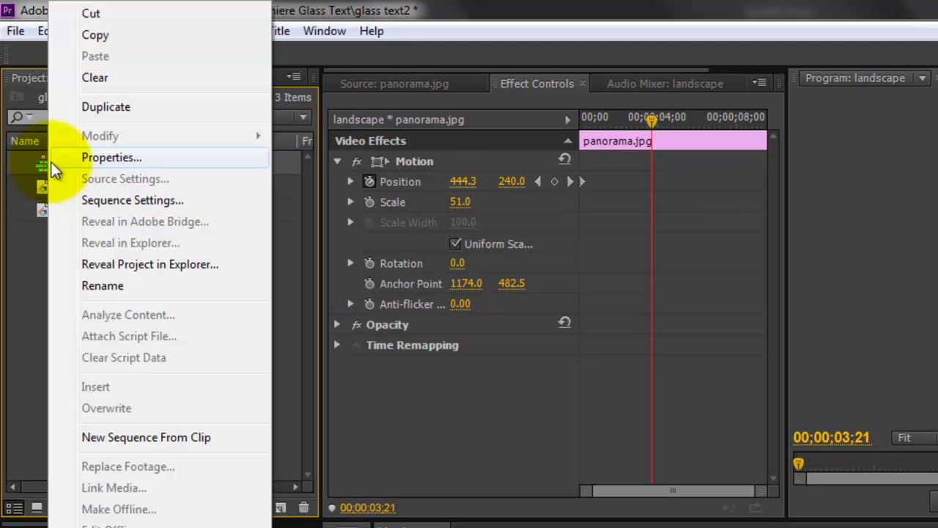
pyautogui.click(107, 107)
pyautogui.click(80, 210)
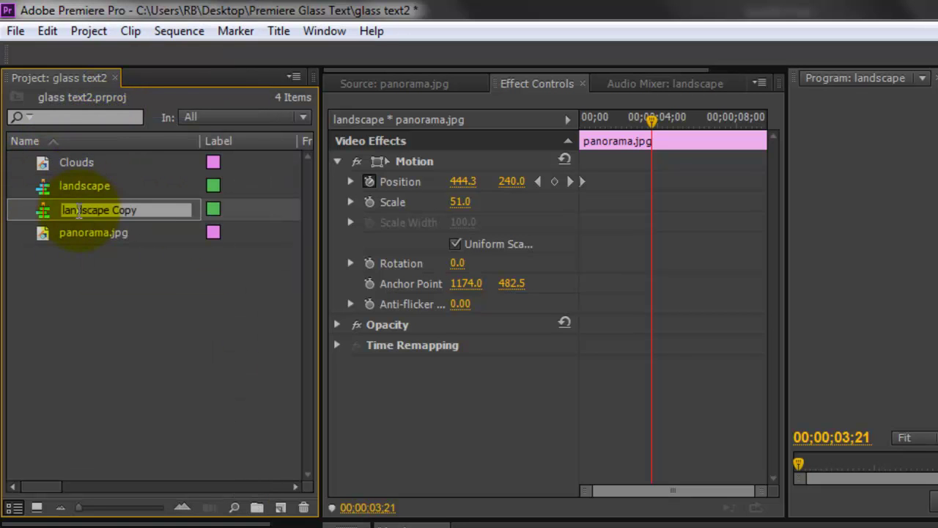
pyautogui.write('dlouds')
pyautogui.press('Tab')
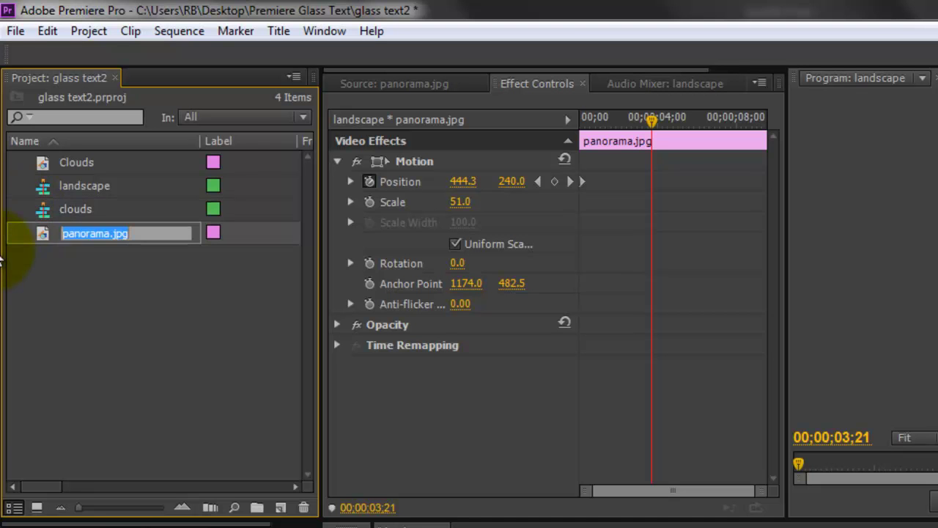
# Step: Duplicate the clouds sequence and rename the copy stroke
pyautogui.click(60, 215)
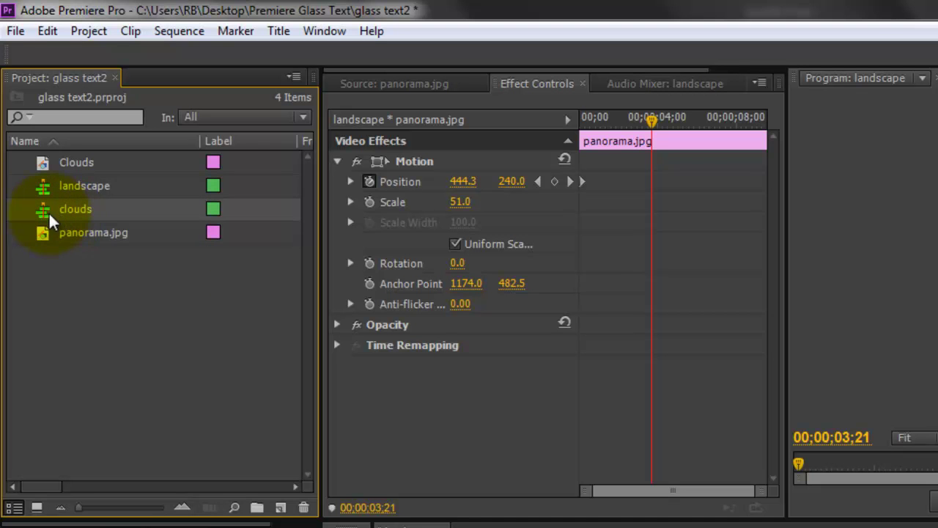
pyautogui.rightClick(49, 218)
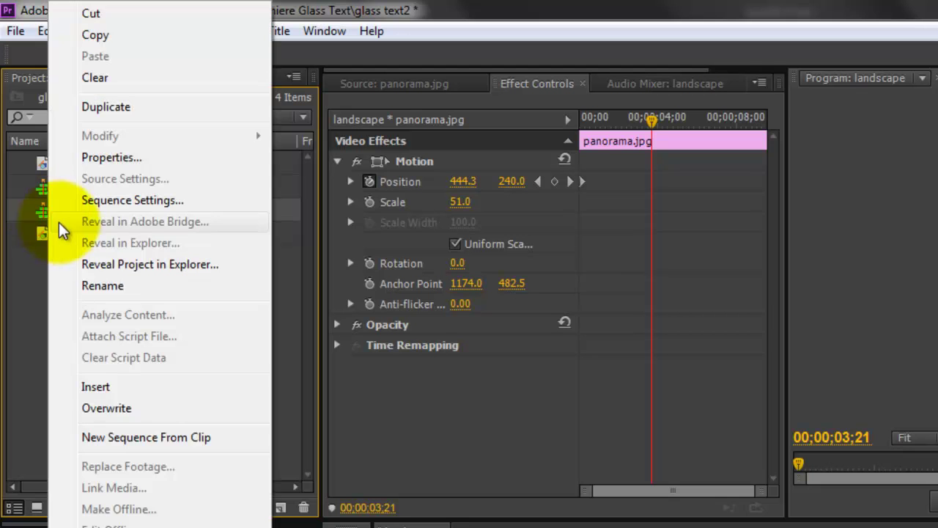
pyautogui.click(97, 109)
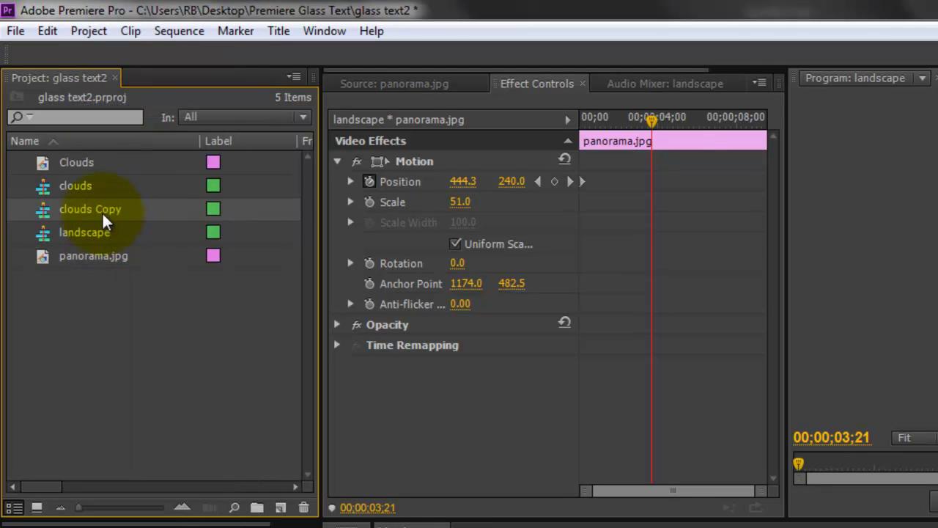
pyautogui.click(103, 210)
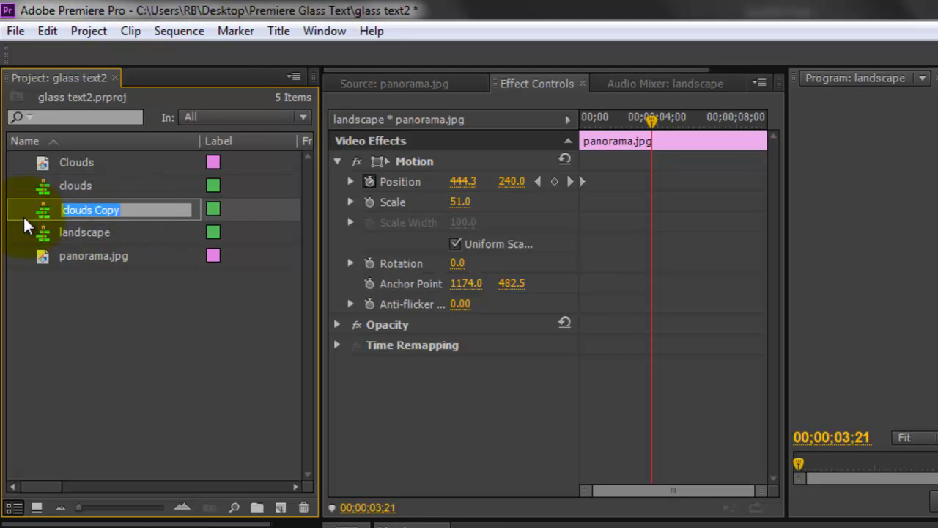
pyautogui.write('s')
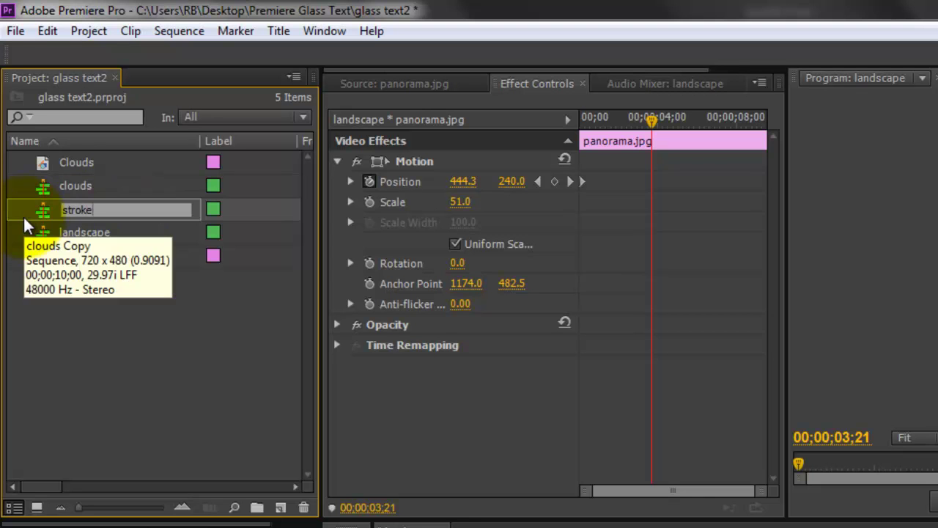
pyautogui.write('troke')
pyautogui.press('Tab')
pyautogui.click(91, 407)
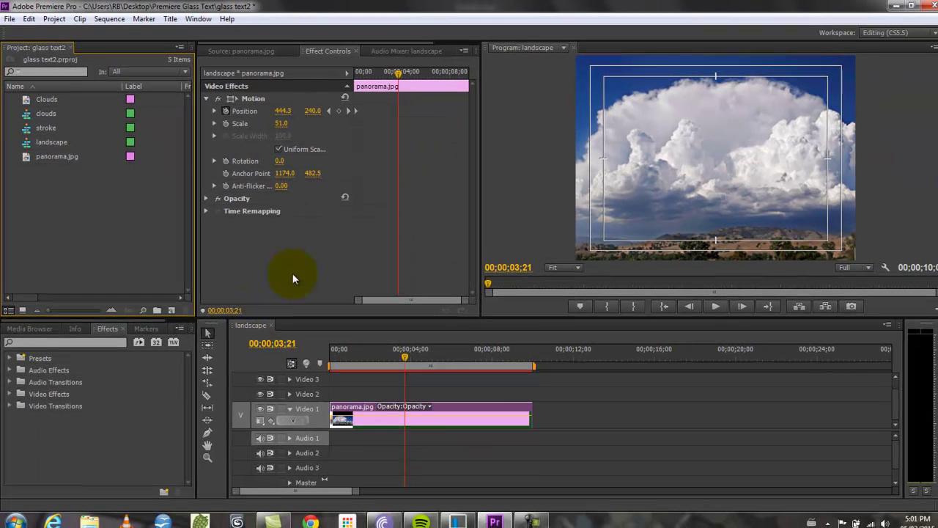
# Step: Open the clouds sequence in the timeline and move its playhead to 00;00;04;14
pyautogui.doubleClick(44, 116)
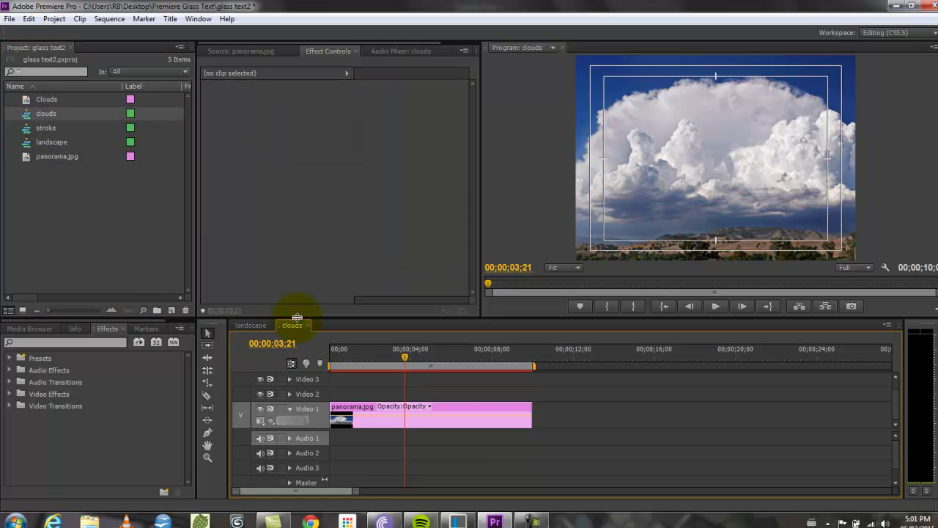
pyautogui.moveTo(404, 357)
pyautogui.mouseDown()
pyautogui.moveTo(362, 357)
pyautogui.moveTo(444, 356)
pyautogui.moveTo(420, 357)
pyautogui.mouseUp()
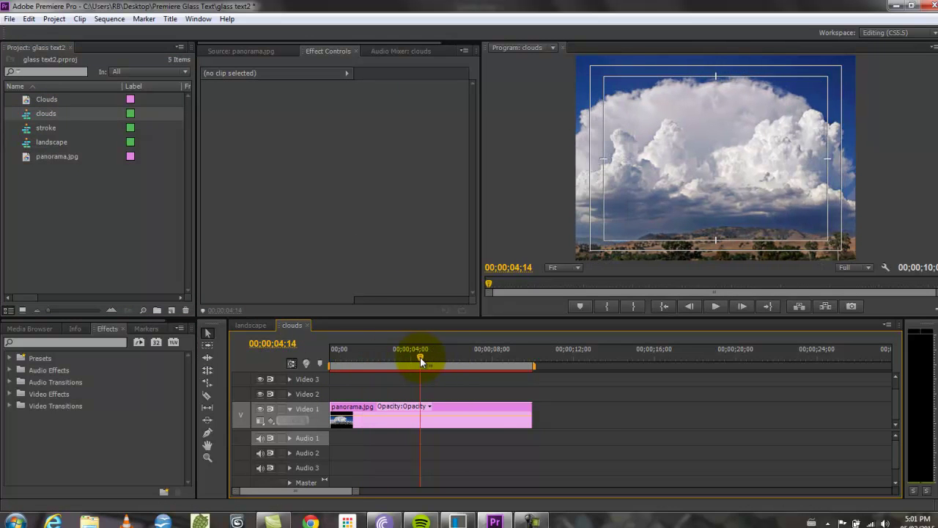
# Step: Open the Clouds title and inspect its text and the text's fill color without changing it
pyautogui.doubleClick(26, 103)
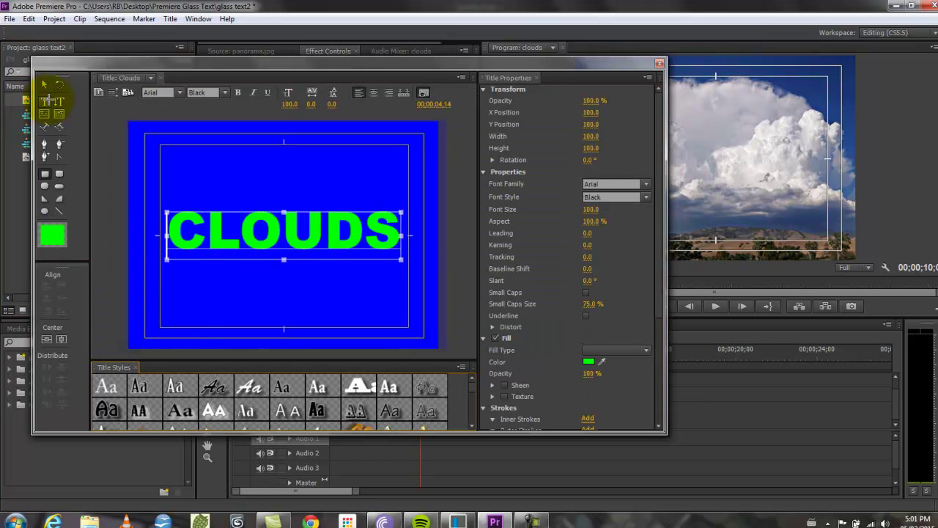
pyautogui.click(223, 244)
pyautogui.click(325, 288)
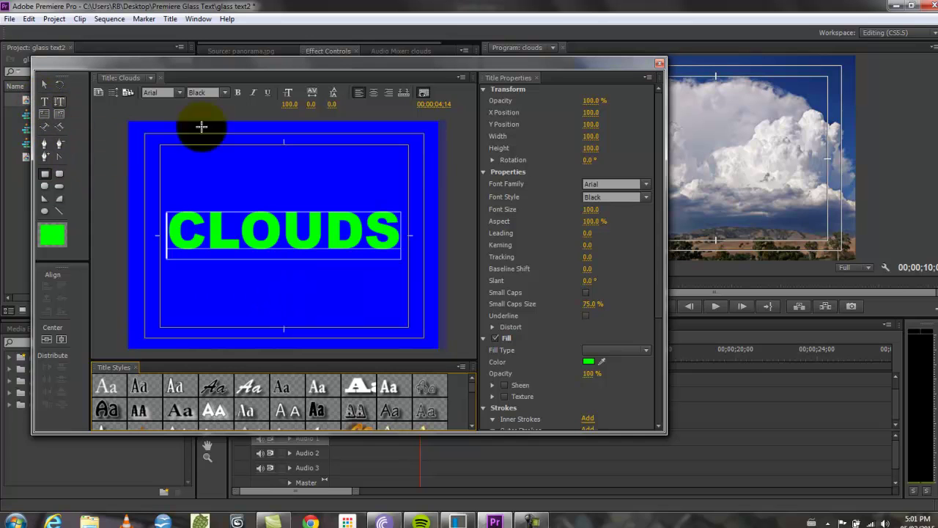
pyautogui.click(589, 362)
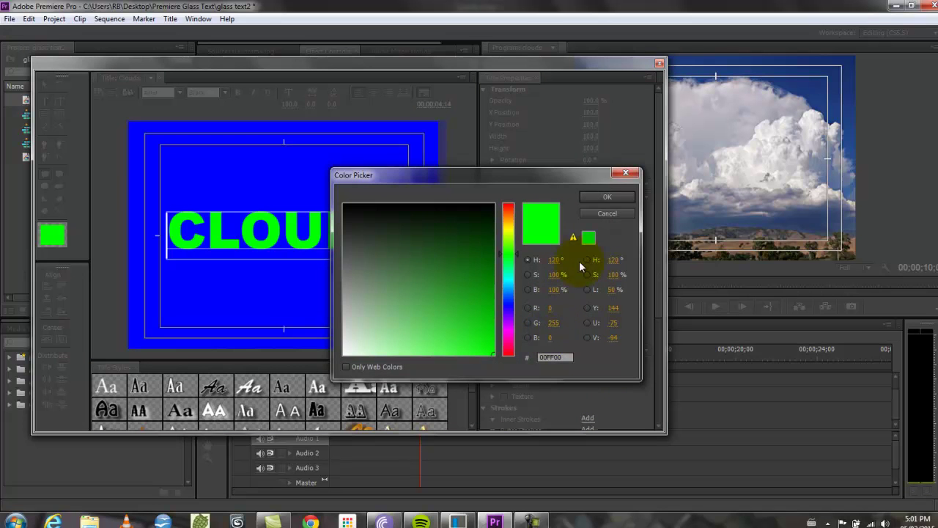
pyautogui.click(625, 173)
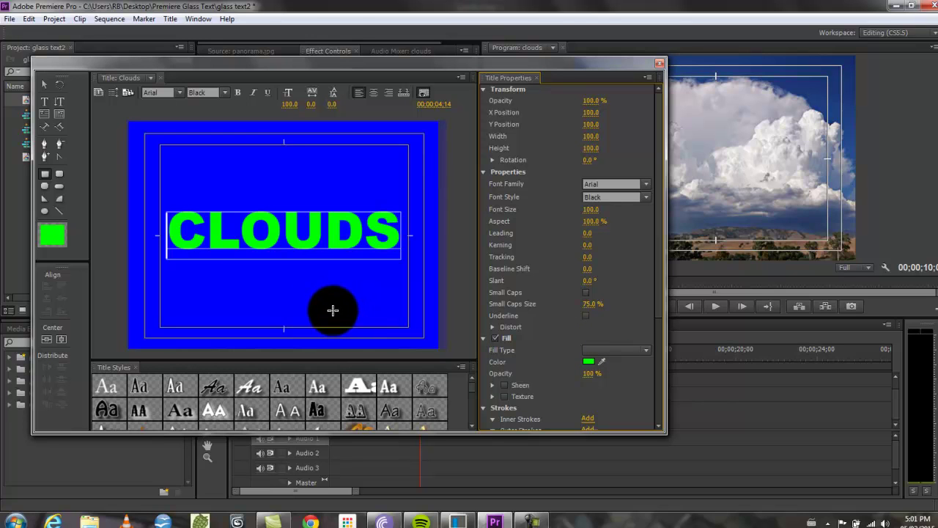
# Step: Bring the title's blue background rectangle to the front and send it to the back again, behind the CLOUDS text
pyautogui.rightClick(331, 301)
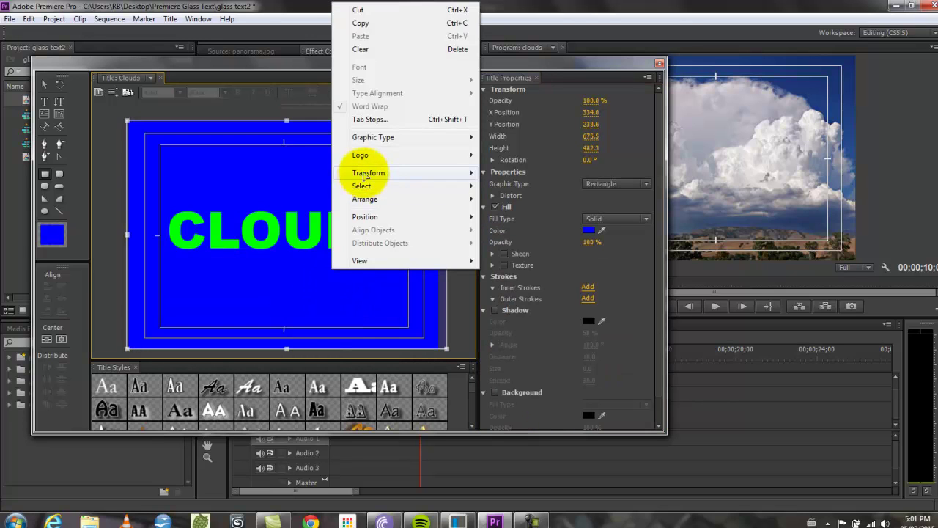
pyautogui.moveTo(374, 198)
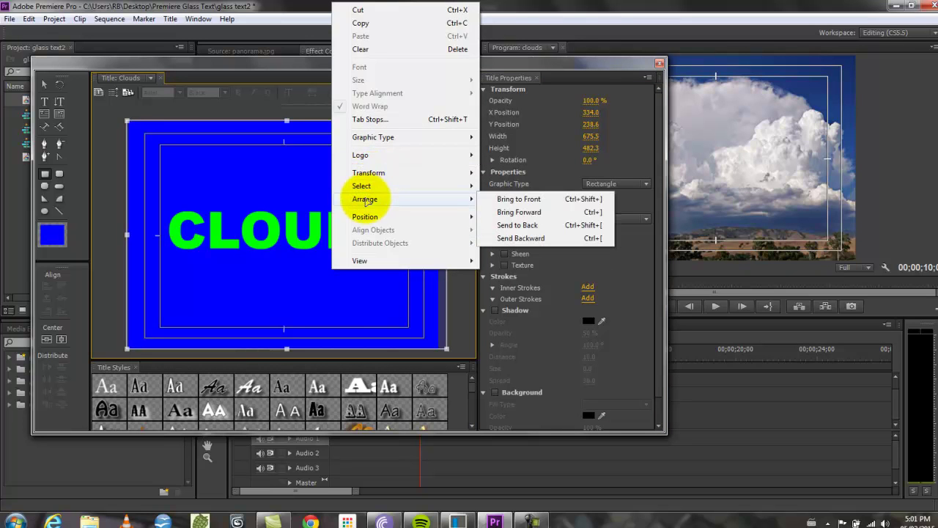
pyautogui.click(517, 200)
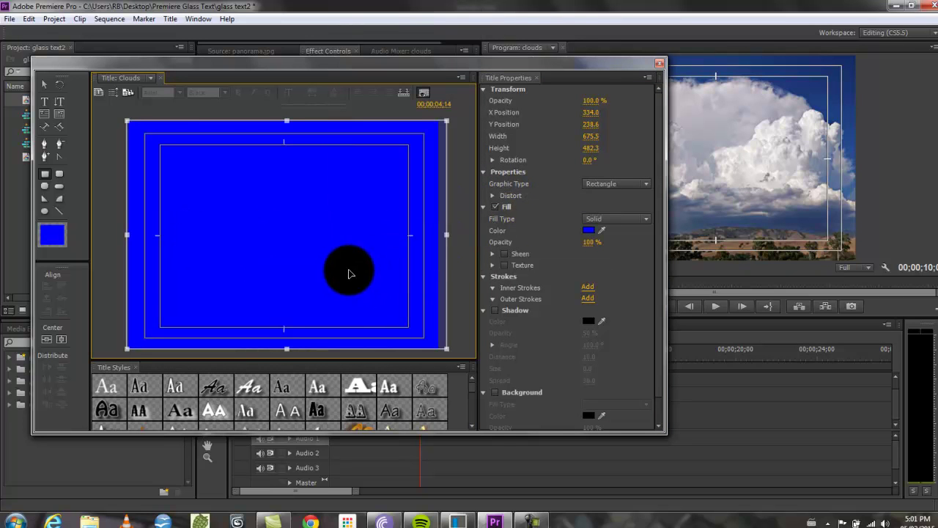
pyautogui.rightClick(349, 243)
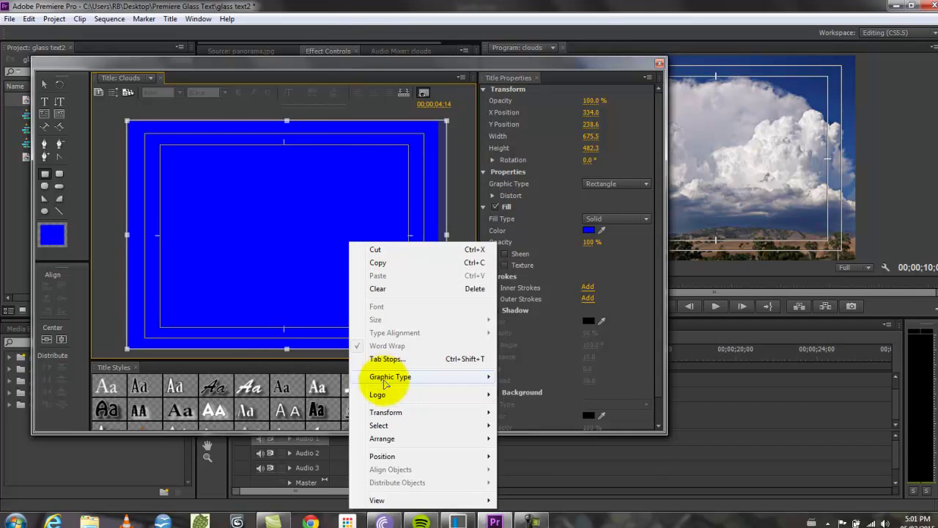
pyautogui.moveTo(386, 439)
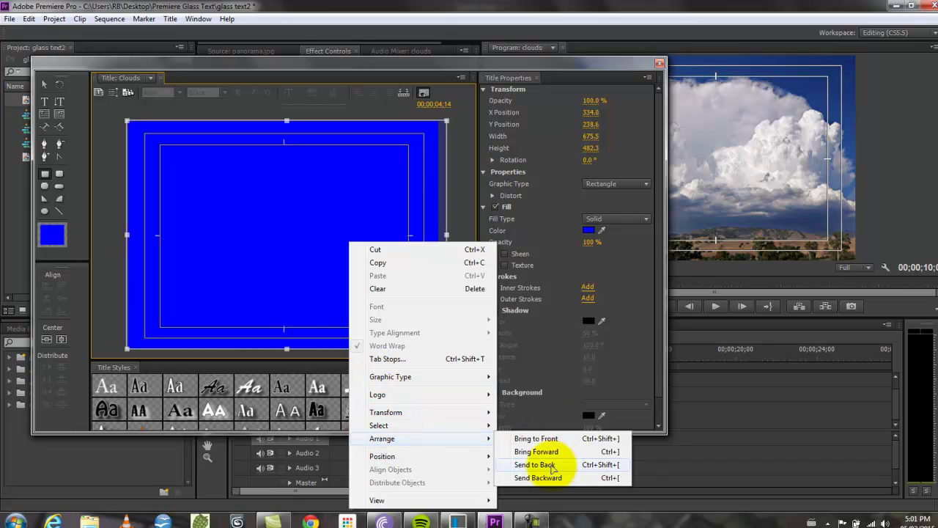
pyautogui.click(554, 465)
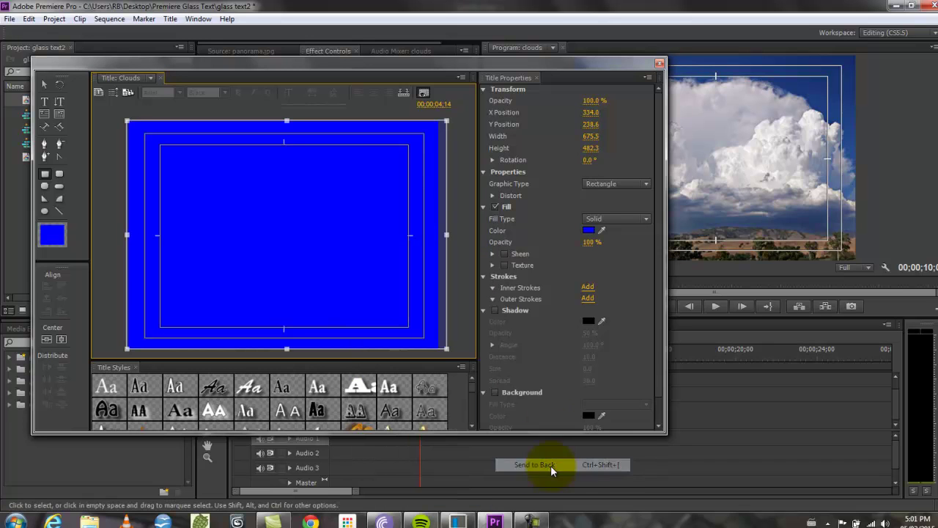
# Step: Close the title editor and place the Clouds title on Video 2, spanning the full length of the panorama.jpg clip
pyautogui.click(660, 64)
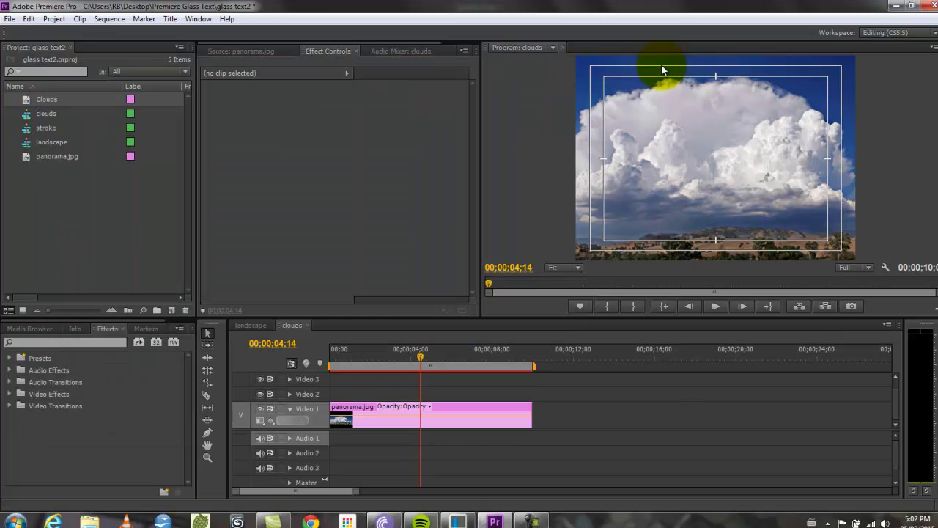
pyautogui.moveTo(24, 101); pyautogui.dragTo(529, 396)
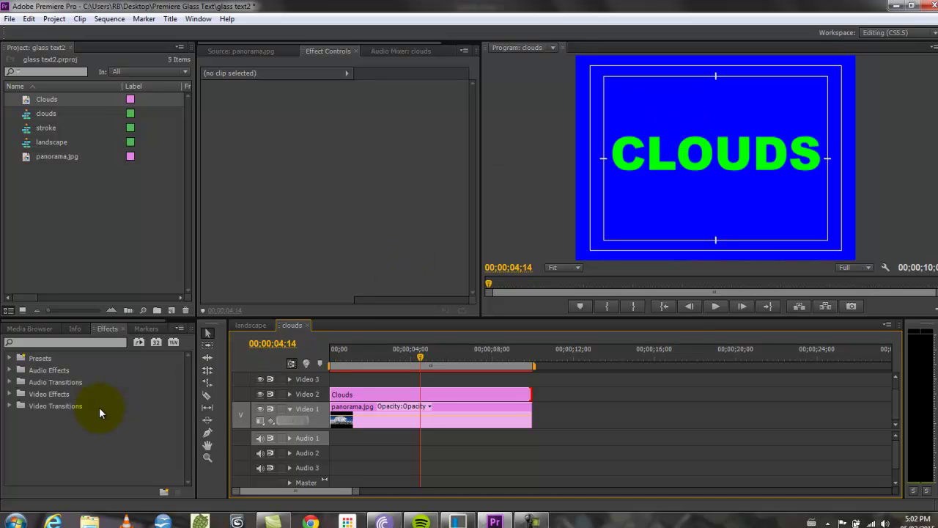
# Step: Find the Color Key effect among the Keying video effects and apply it to the Clouds clip on Video 2
pyautogui.click(36, 396)
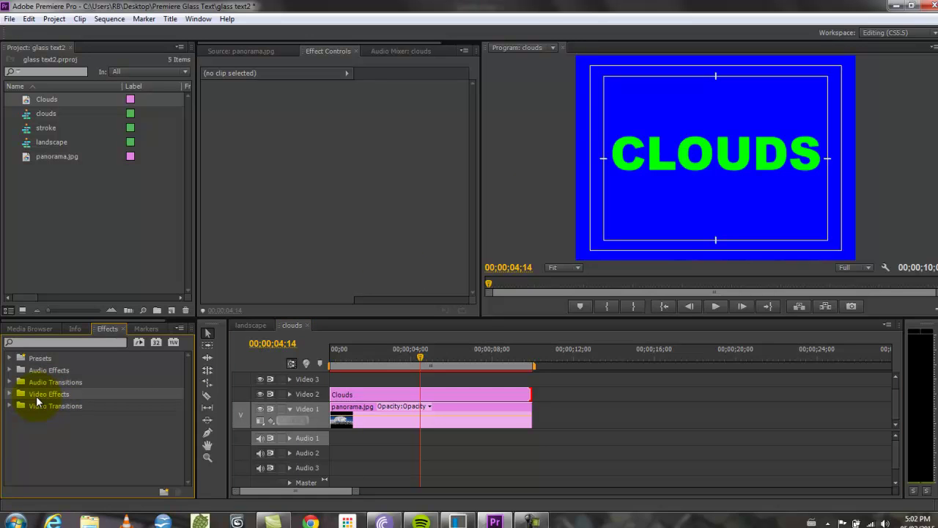
pyautogui.doubleClick(49, 395)
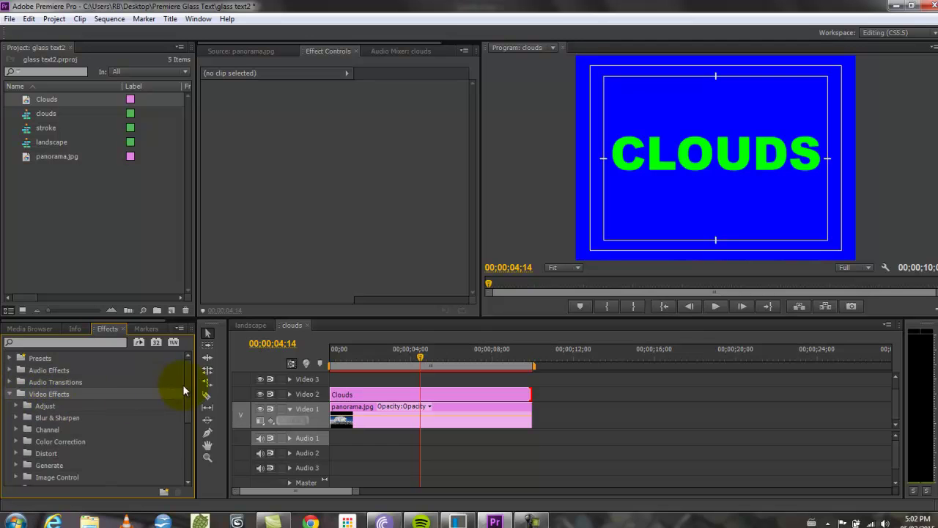
pyautogui.moveTo(188, 387); pyautogui.dragTo(186, 420)
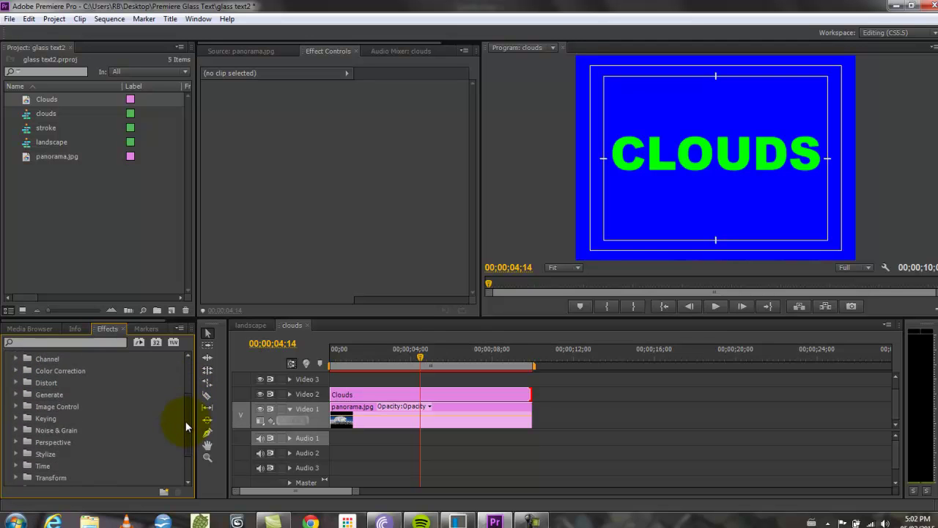
pyautogui.click(45, 417)
pyautogui.click(16, 416)
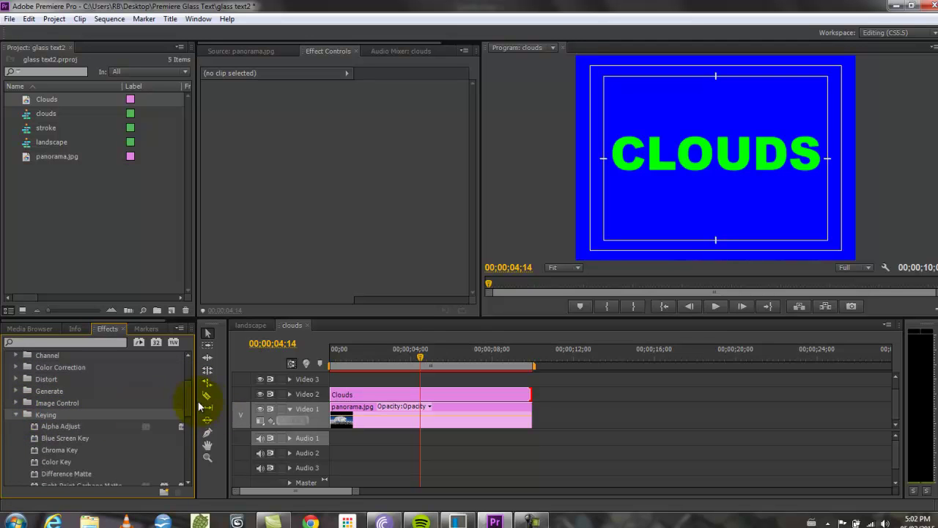
pyautogui.moveTo(186, 399); pyautogui.dragTo(184, 417)
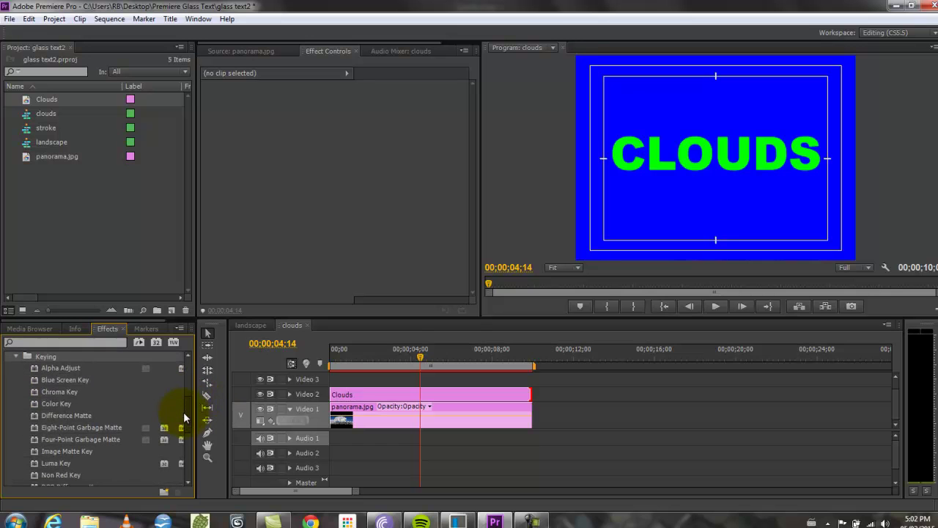
pyautogui.click(63, 401)
pyautogui.moveTo(35, 404); pyautogui.dragTo(346, 403)
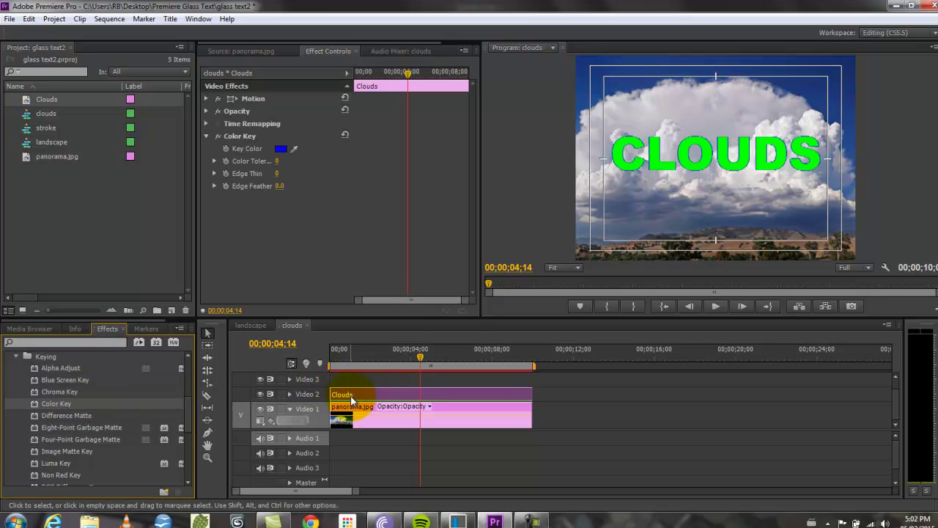
# Step: Set the Clouds clip's Color Key key color to pure green, R 0, G 255, B 0 (00FF00)
pyautogui.moveTo(294, 149); pyautogui.dragTo(284, 157)
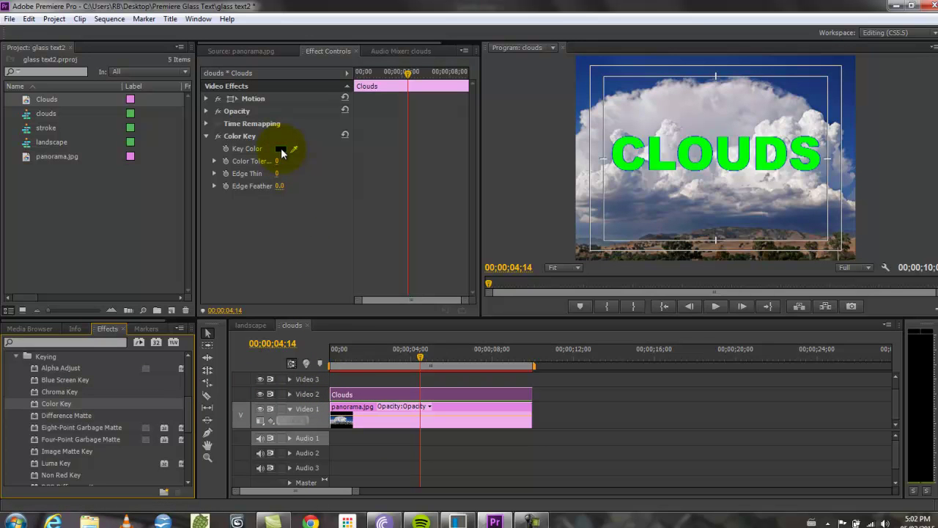
pyautogui.click(280, 148)
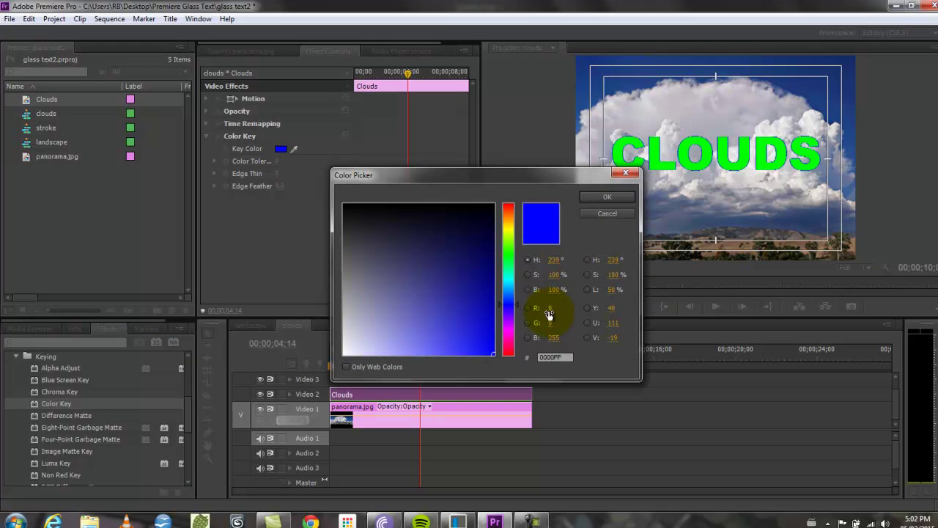
pyautogui.moveTo(551, 324); pyautogui.dragTo(792, 329)
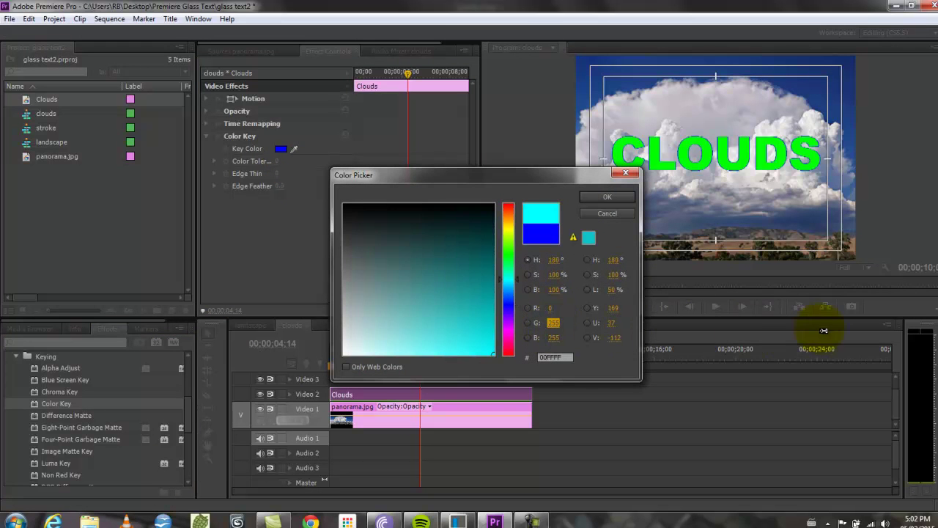
pyautogui.click(554, 338)
pyautogui.moveTo(560, 340); pyautogui.dragTo(196, 339)
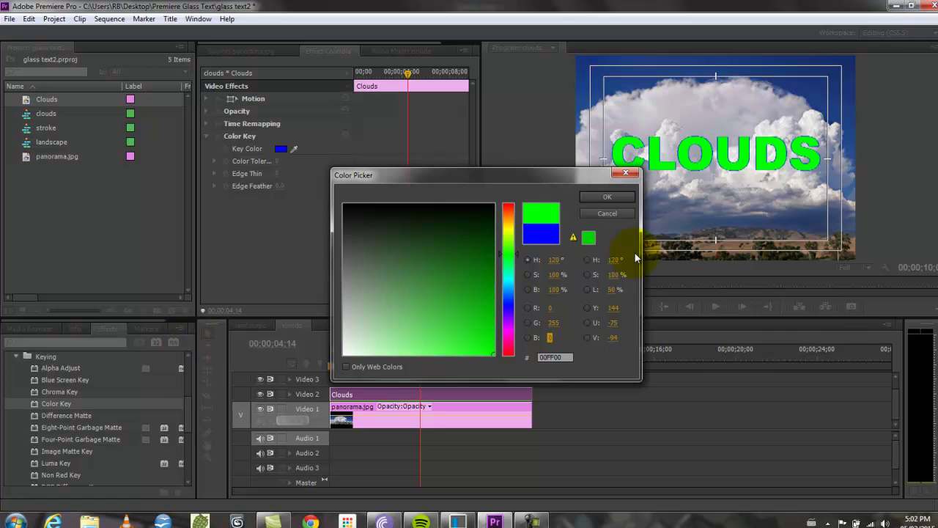
pyautogui.click(613, 197)
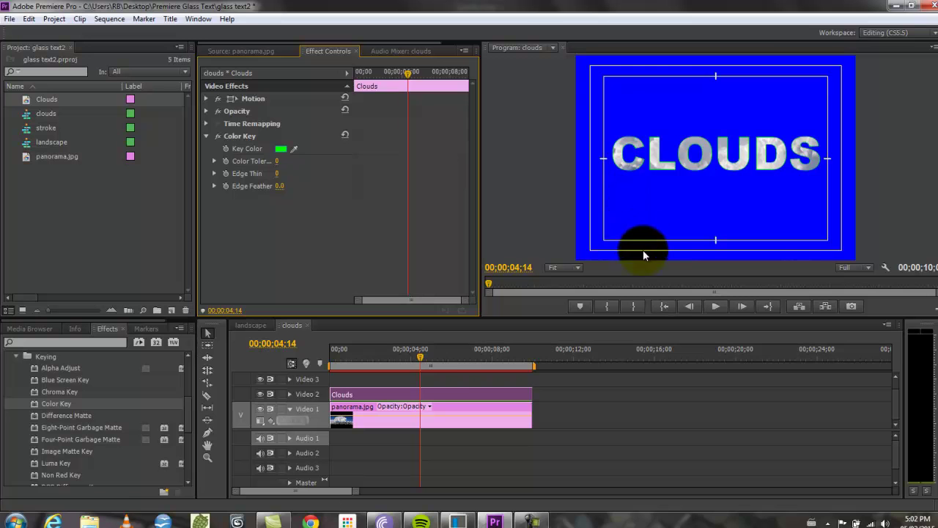
# Step: At 00;00;02;12, set the panorama.jpg clip's vertical position to 179.0 and scrub through the sequence to check the text
pyautogui.moveTo(420, 358); pyautogui.dragTo(380, 357)
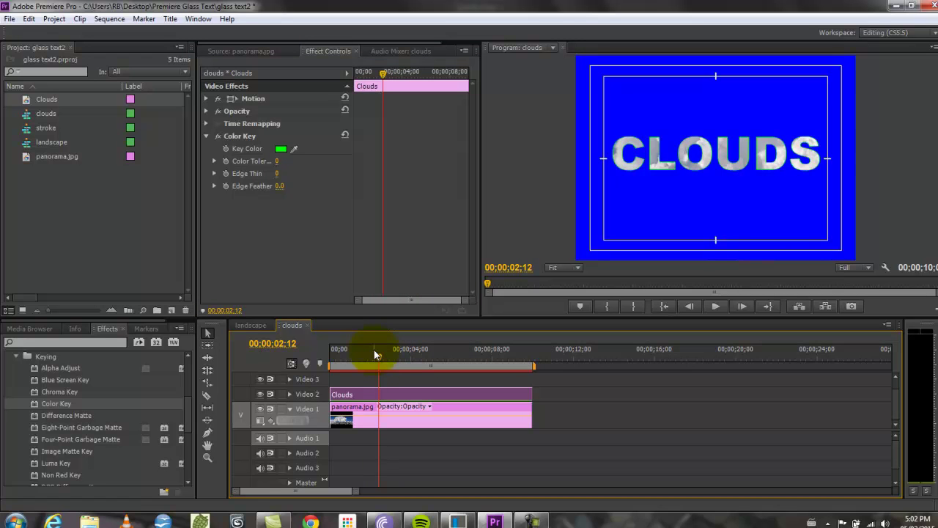
pyautogui.click(392, 418)
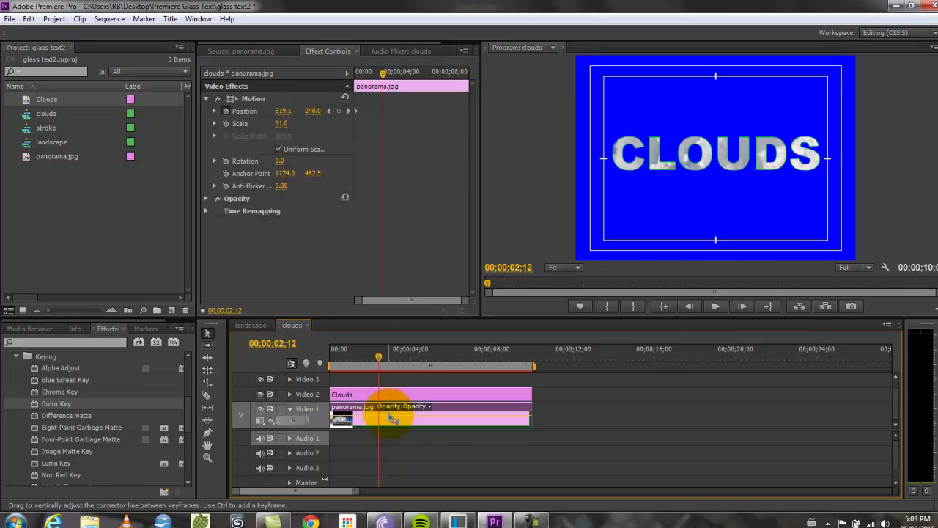
pyautogui.moveTo(276, 122)
pyautogui.mouseDown()
pyautogui.moveTo(305, 124)
pyautogui.moveTo(304, 109)
pyautogui.moveTo(277, 117)
pyautogui.mouseUp()
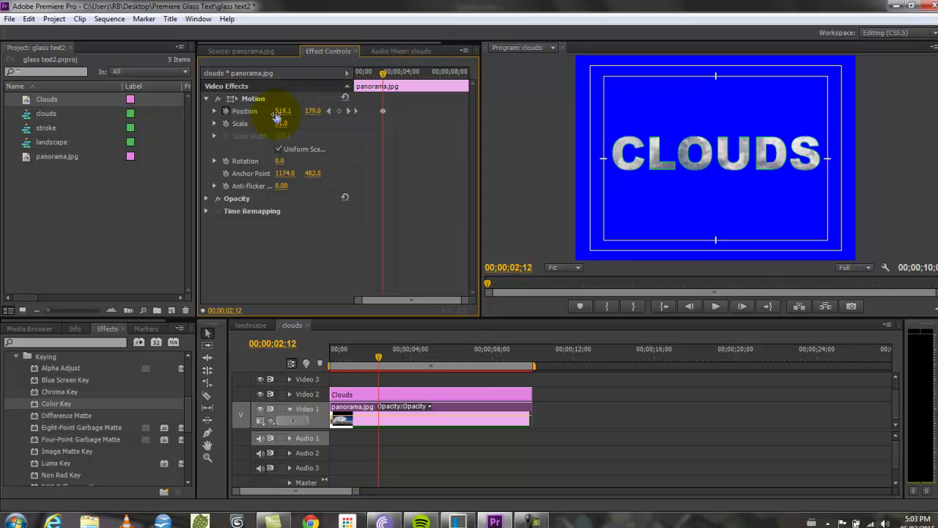
pyautogui.moveTo(378, 359); pyautogui.dragTo(516, 365)
pyautogui.moveTo(441, 366); pyautogui.dragTo(365, 357)
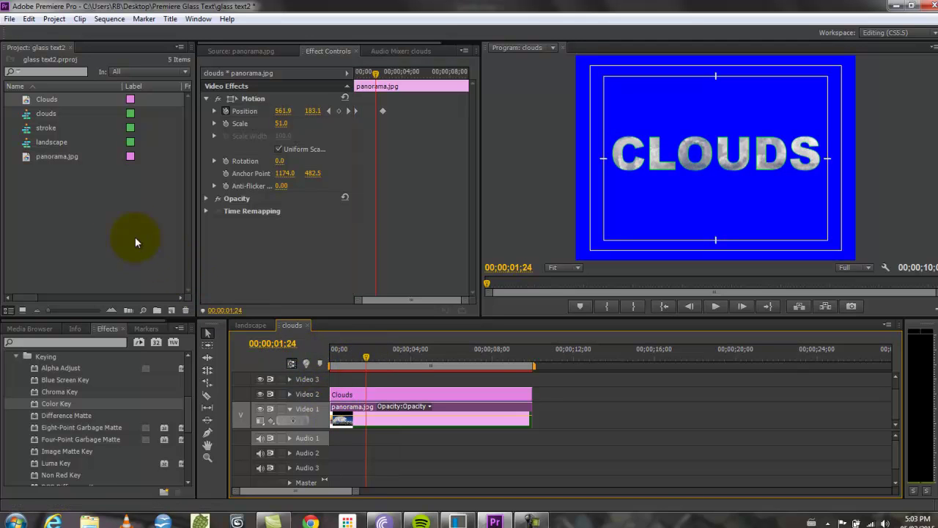
# Step: Open the stroke sequence in the timeline and move its playhead to 00;00;06;17
pyautogui.click(40, 128)
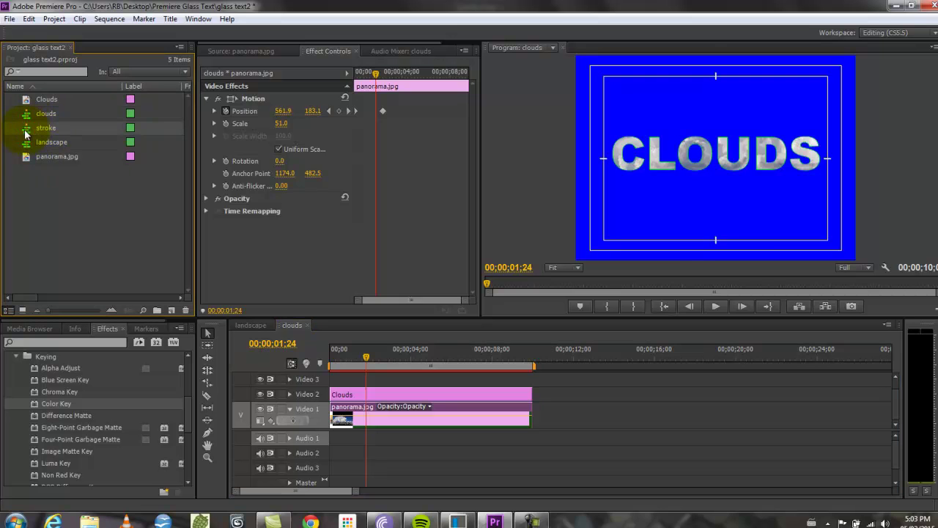
pyautogui.doubleClick(26, 129)
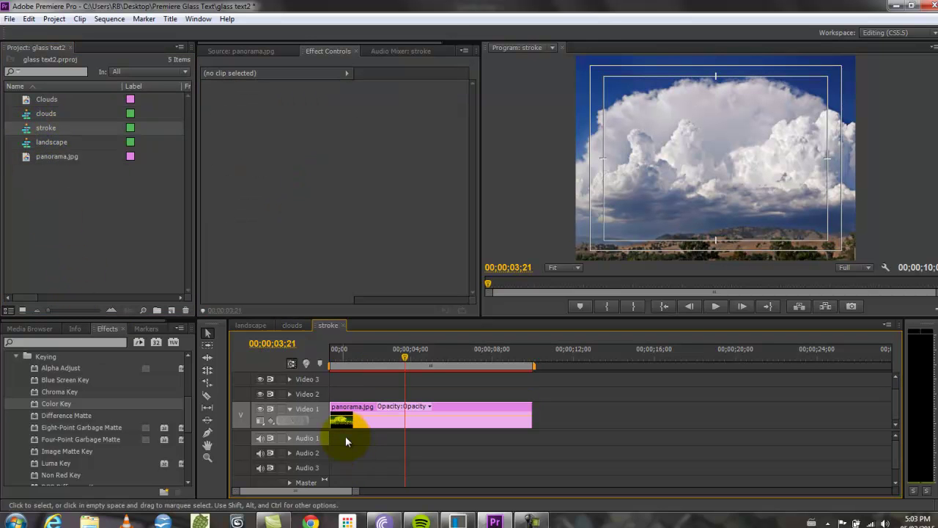
pyautogui.moveTo(400, 353); pyautogui.dragTo(463, 370)
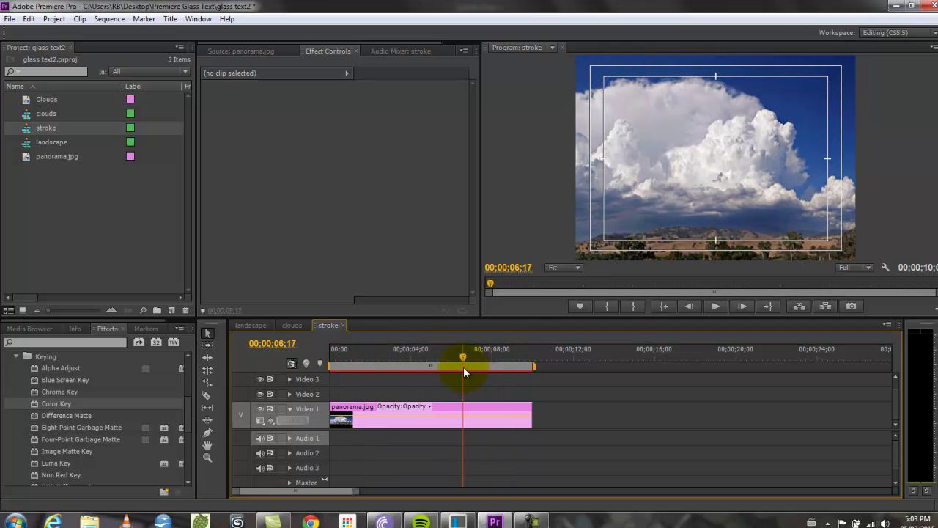
# Step: Open the Clouds title and create a new title based on it, named Stroke
pyautogui.click(30, 103)
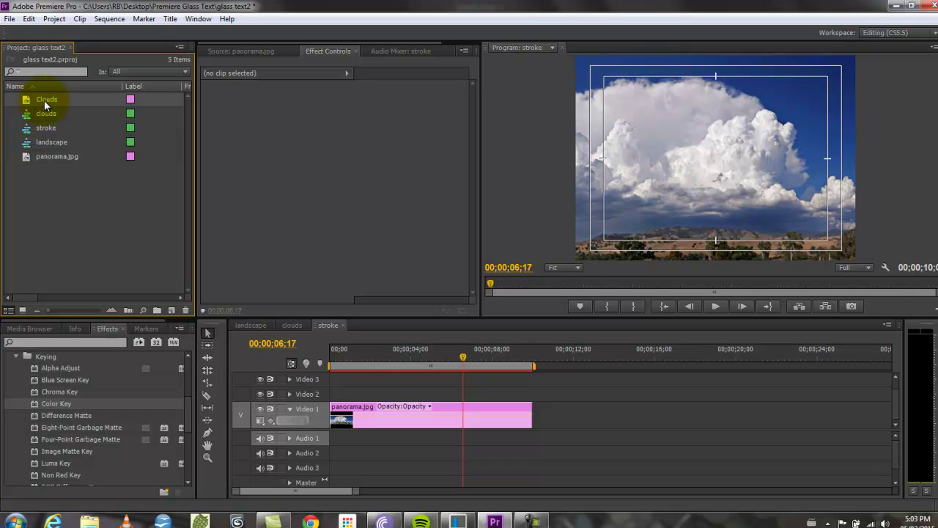
pyautogui.doubleClick(27, 105)
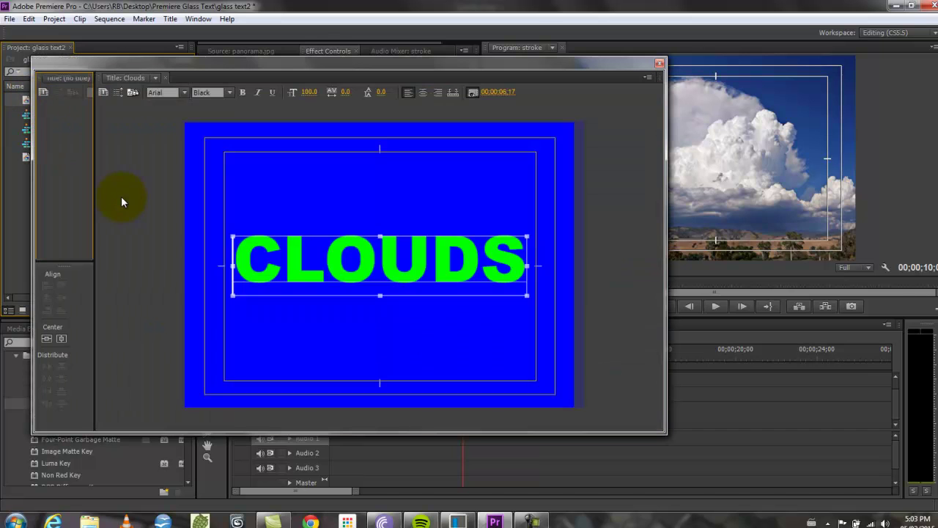
pyautogui.click(98, 95)
pyautogui.click(493, 290)
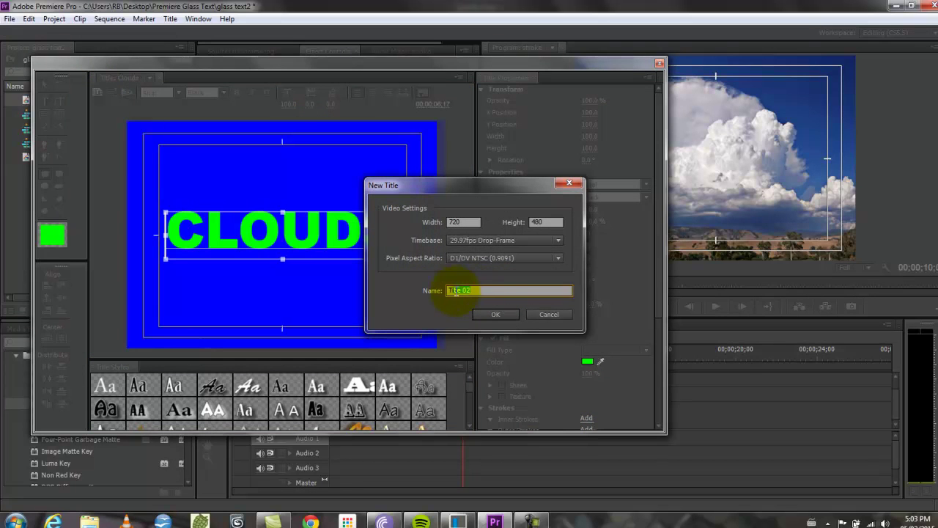
pyautogui.write('Stroke')
pyautogui.press('Return')
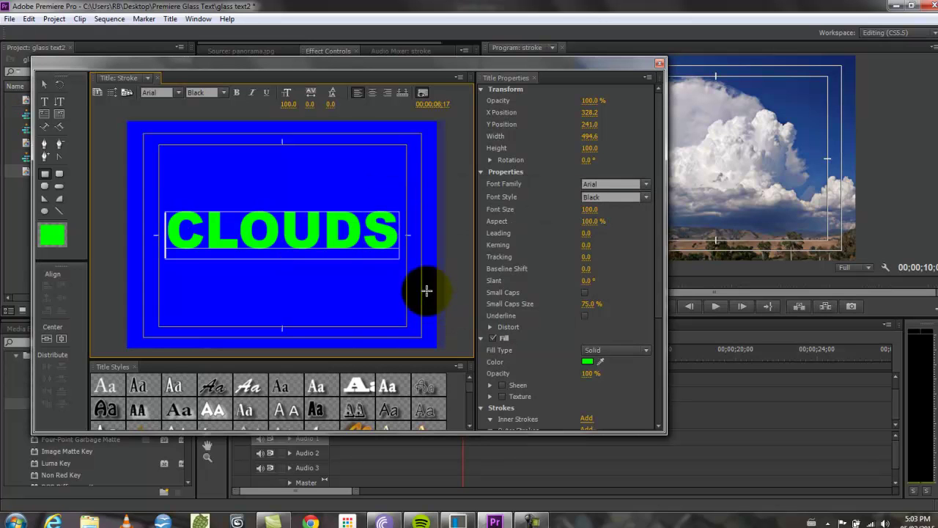
# Step: Add an Edge outer stroke to the CLOUDS text in the Stroke title and set its size to 24
pyautogui.click(372, 261)
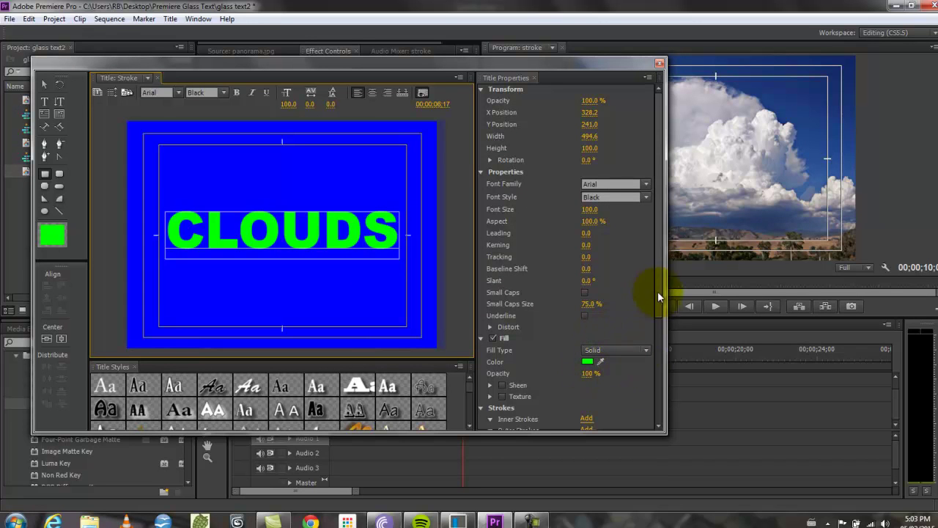
pyautogui.scroll(-1, 660, 308)
pyautogui.moveTo(659, 308); pyautogui.dragTo(660, 366)
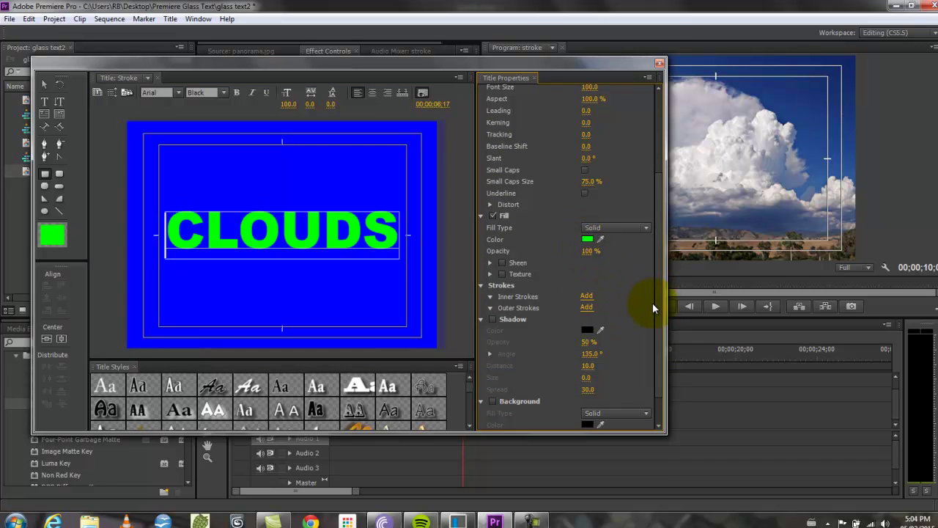
pyautogui.click(587, 308)
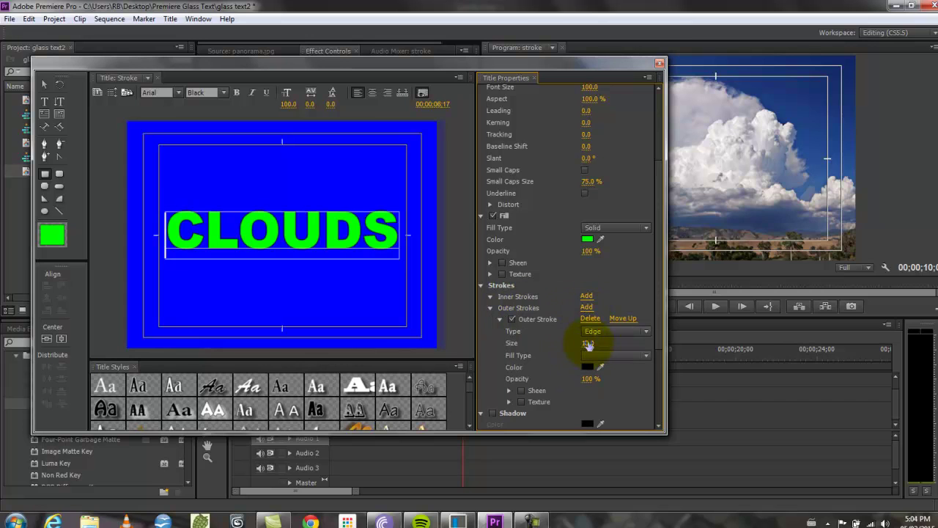
pyautogui.moveTo(590, 348); pyautogui.dragTo(592, 345)
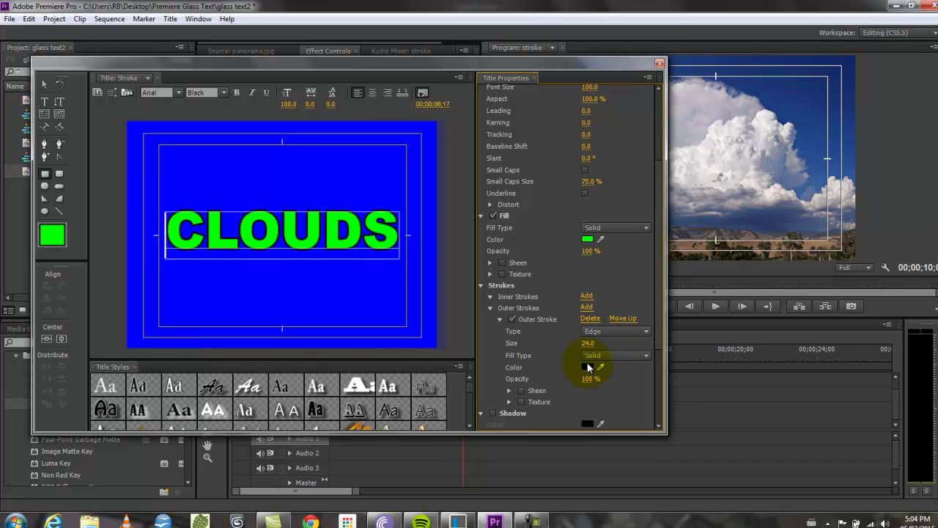
# Step: Set the outer stroke's color to pure green with a G value of 255 (00FF00)
pyautogui.click(586, 368)
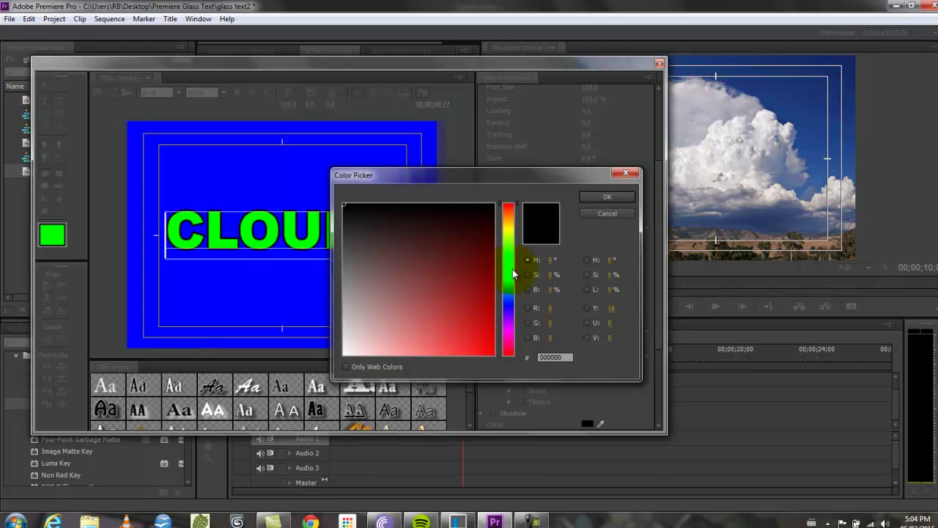
pyautogui.click(549, 322)
pyautogui.write('255')
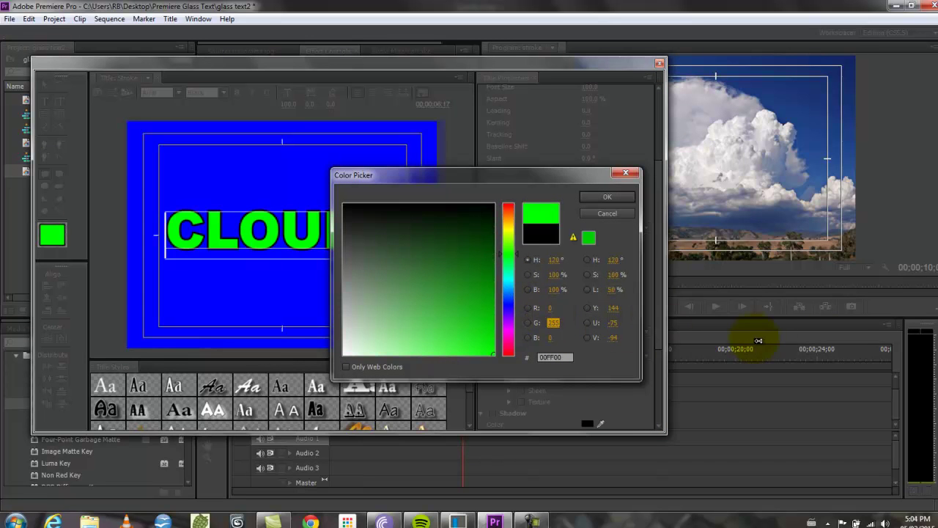
pyautogui.click(625, 198)
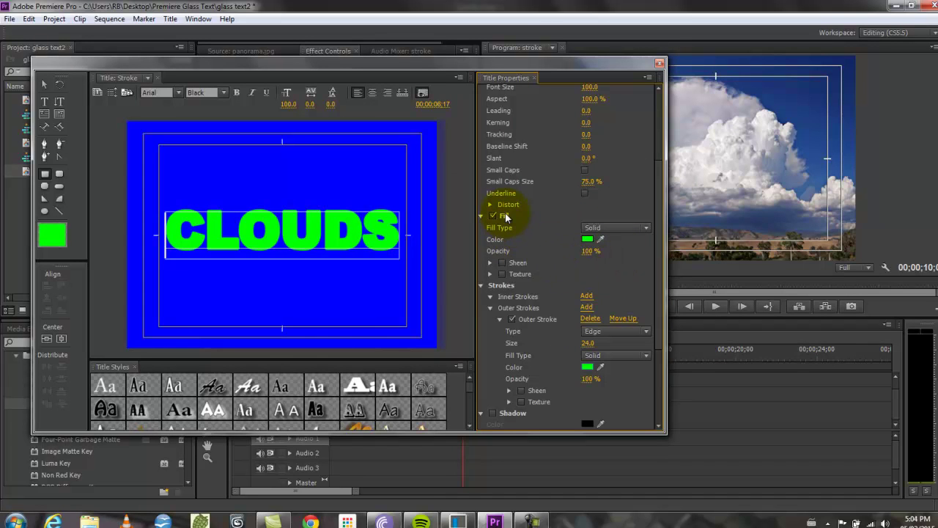
# Step: Change the CLOUDS text's fill color to pure blue, with G 0 and B 255 (0000FF)
pyautogui.click(588, 239)
pyautogui.click(551, 323)
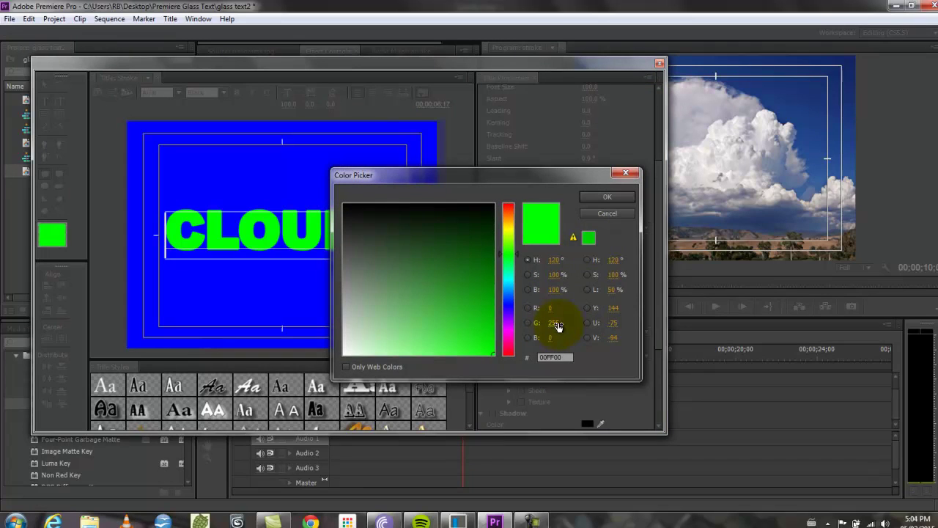
pyautogui.write('0')
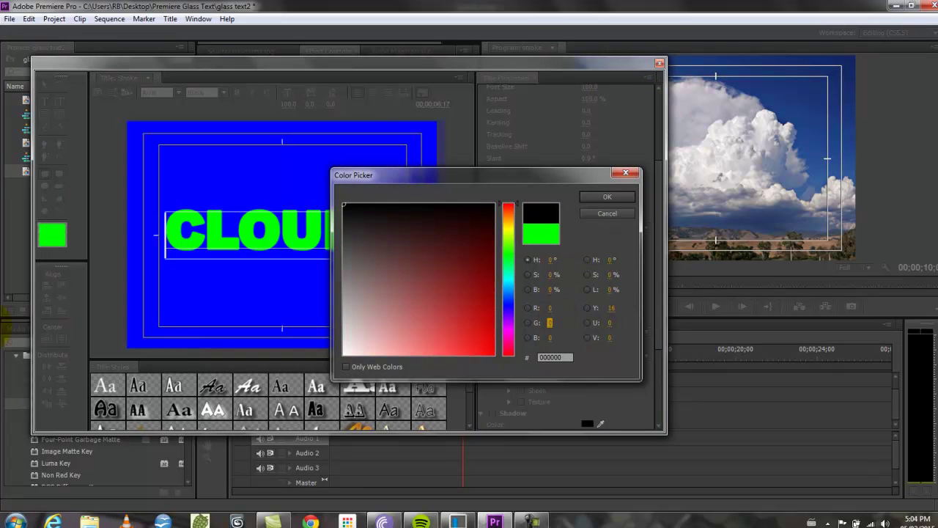
pyautogui.click(550, 337)
pyautogui.write('255')
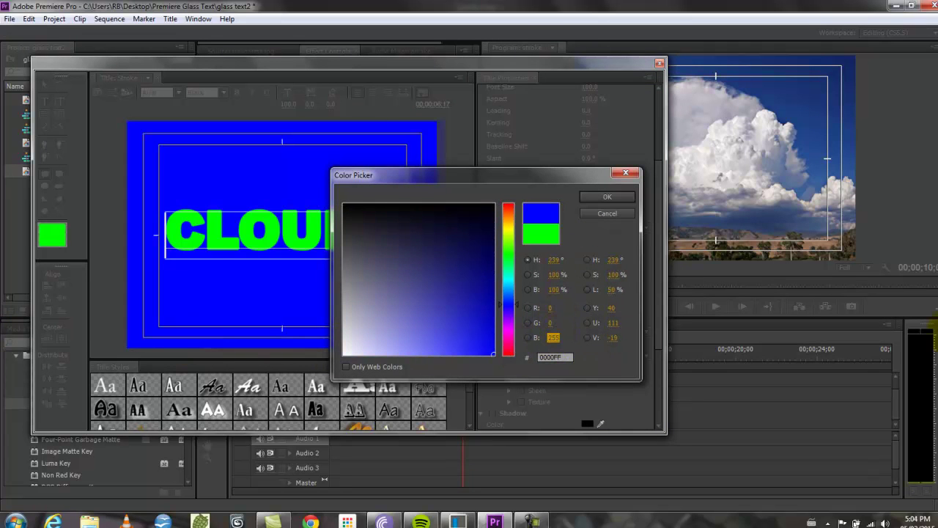
pyautogui.click(612, 196)
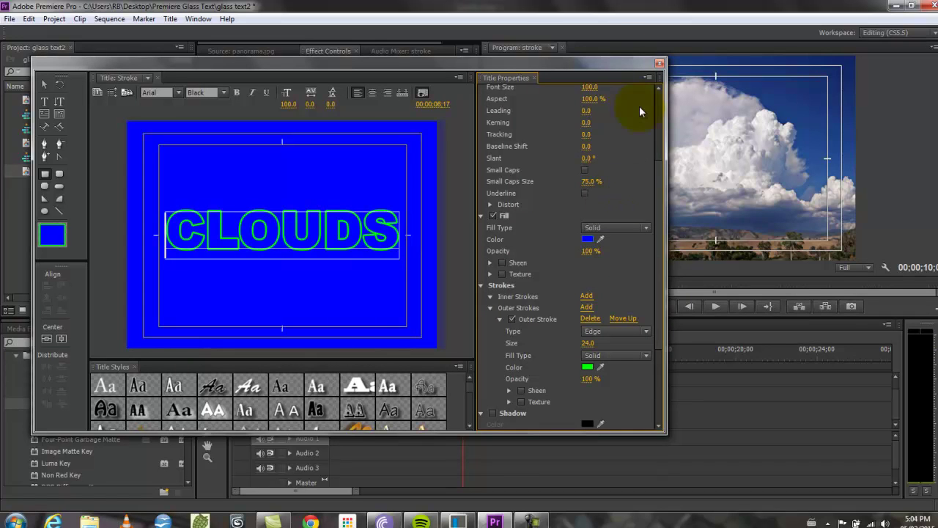
# Step: Close the title editor, place the Stroke title on Video 2 across the full panorama.jpg clip, and apply Color Key to it
pyautogui.click(661, 64)
pyautogui.moveTo(25, 174); pyautogui.dragTo(326, 396)
pyautogui.moveTo(429, 394)
pyautogui.mouseDown()
pyautogui.moveTo(524, 394)
pyautogui.moveTo(521, 428)
pyautogui.mouseUp()
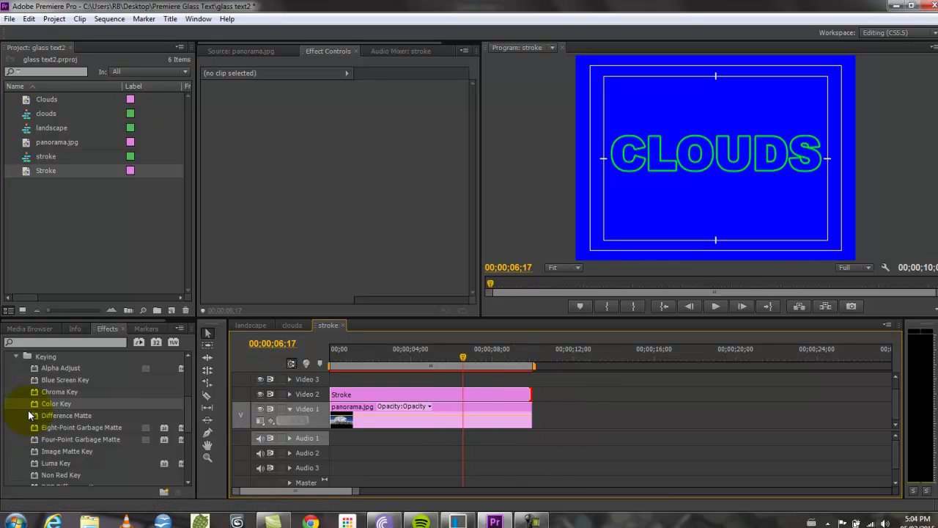
pyautogui.moveTo(36, 402)
pyautogui.mouseDown()
pyautogui.moveTo(345, 389)
pyautogui.moveTo(373, 396)
pyautogui.mouseUp()
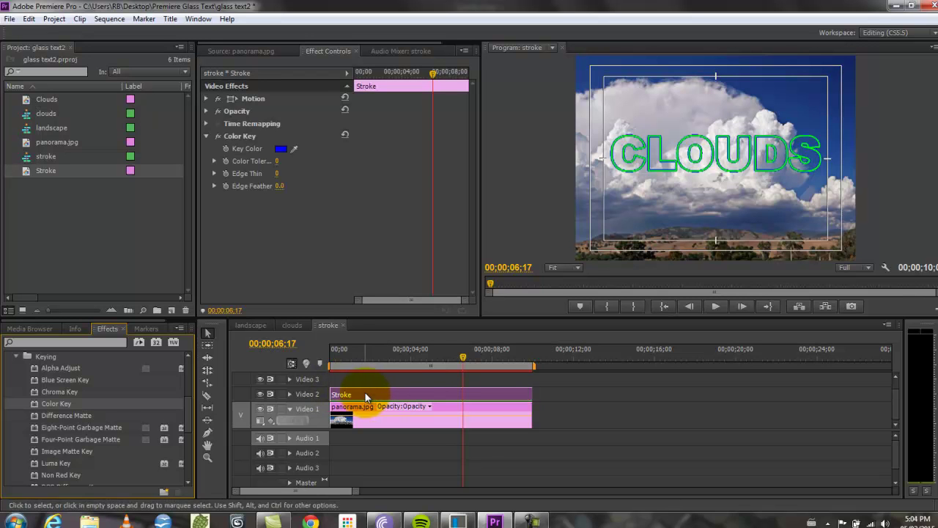
# Step: Set the Stroke clip's Color Key to pure green (00FF00), with G 255 and B 0, and its color tolerance to 255
pyautogui.click(279, 150)
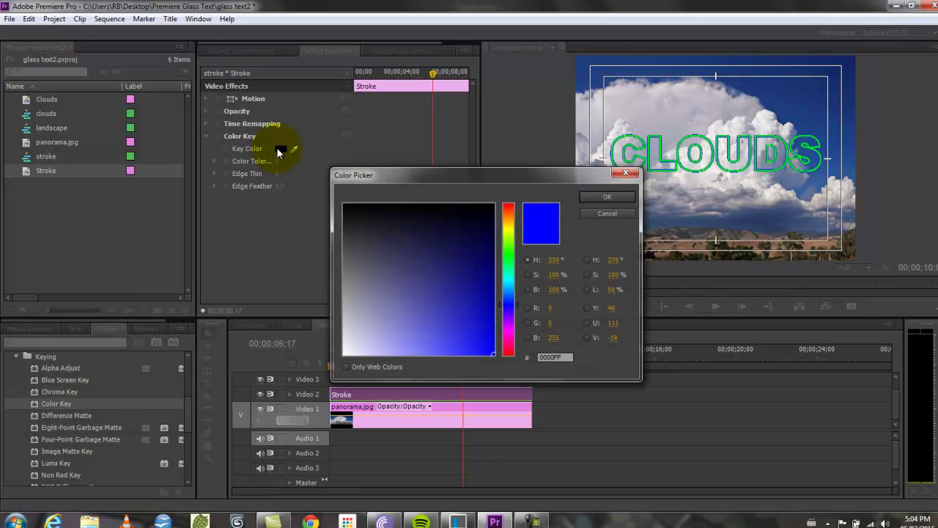
pyautogui.moveTo(550, 324); pyautogui.dragTo(555, 338)
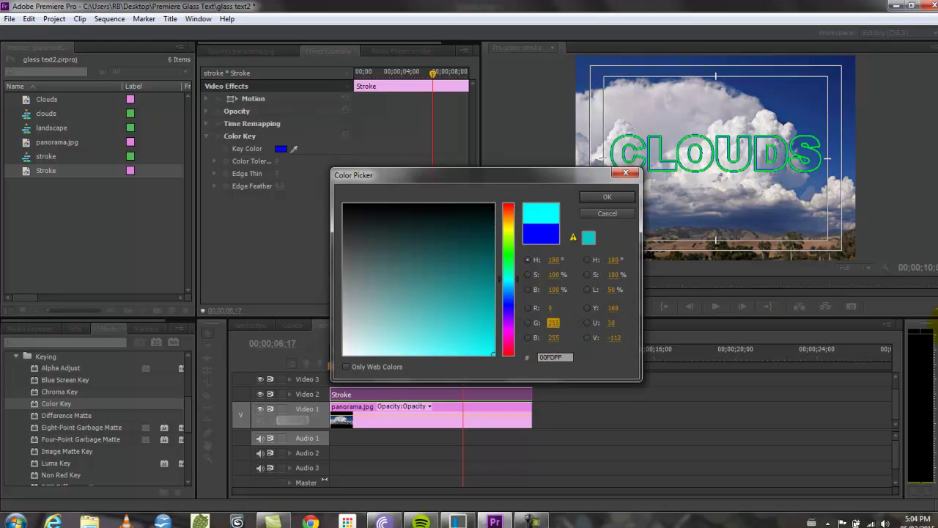
pyautogui.click(556, 337)
pyautogui.write('0')
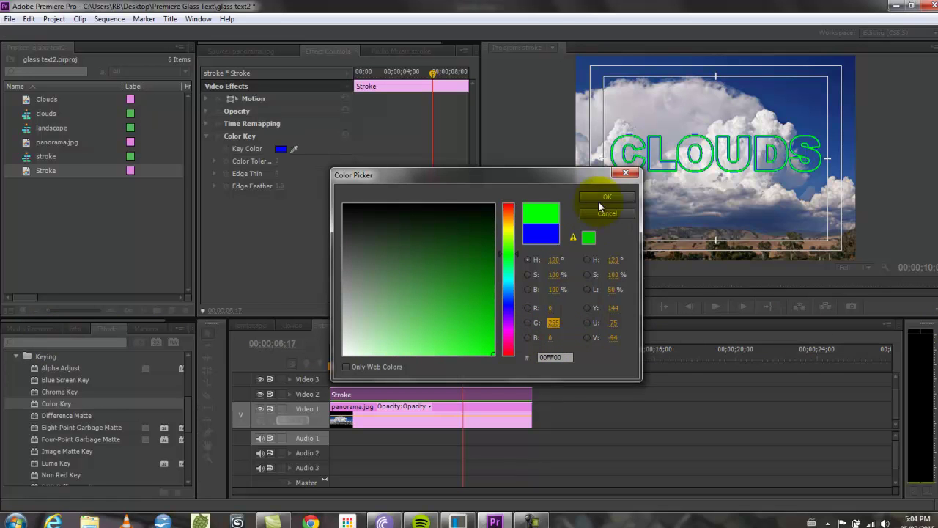
pyautogui.click(607, 196)
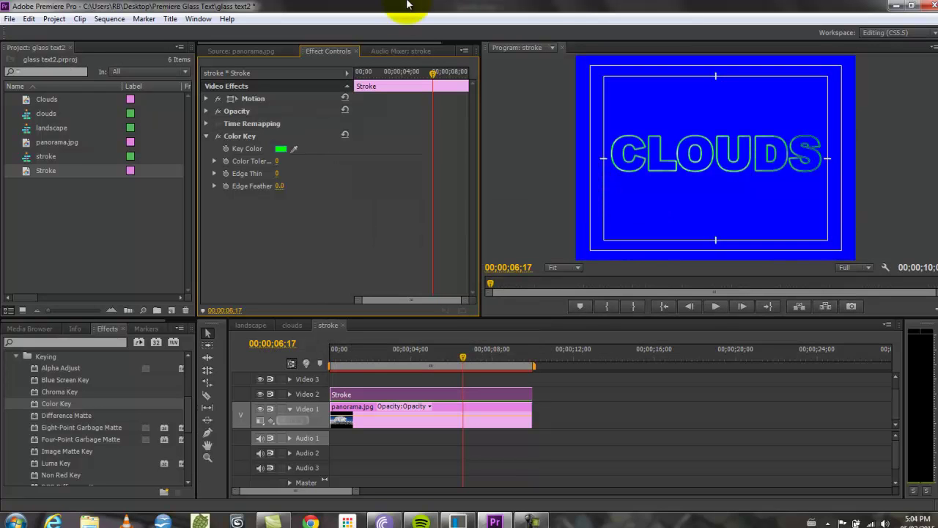
pyautogui.moveTo(277, 163); pyautogui.dragTo(894, 183)
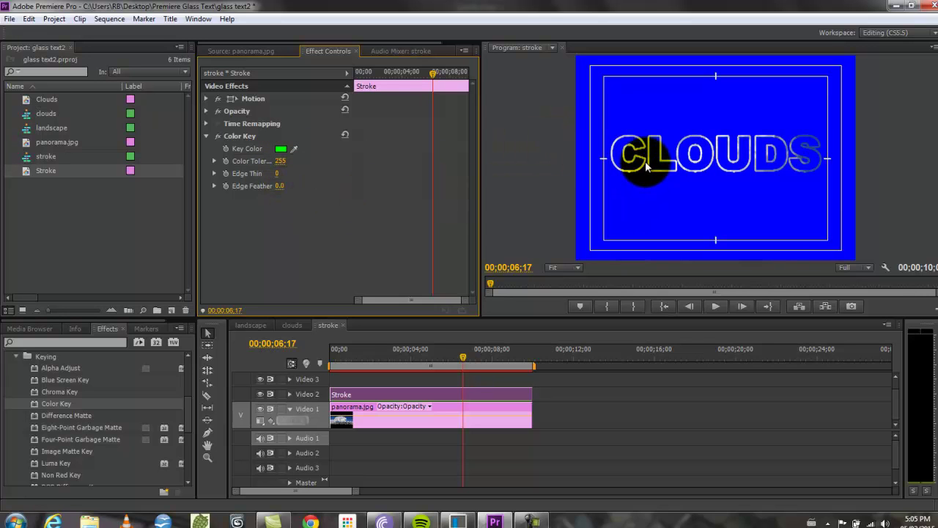
pyautogui.moveTo(278, 176); pyautogui.dragTo(316, 171)
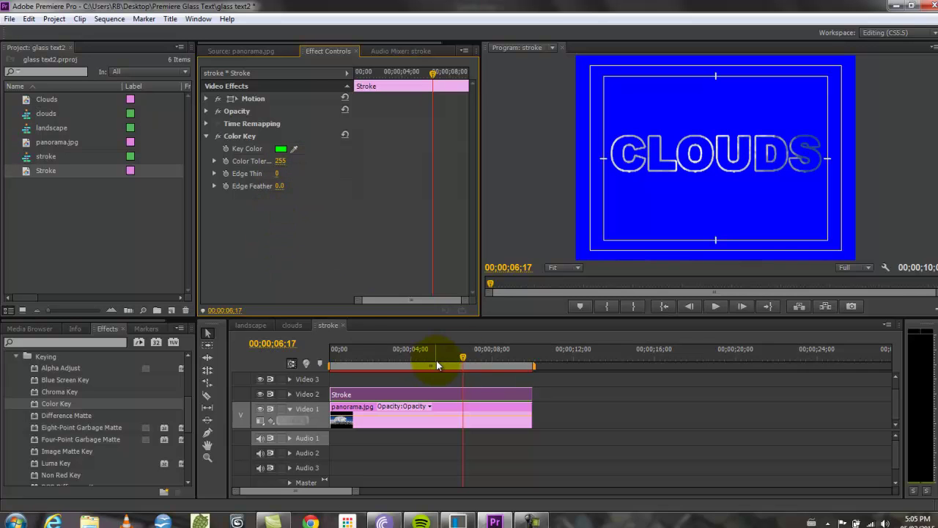
# Step: Set the vertical Position of panorama.jpg in the stroke sequence to 325.0 at both 00;00;00;00 and 00;00;10;00
pyautogui.click(402, 419)
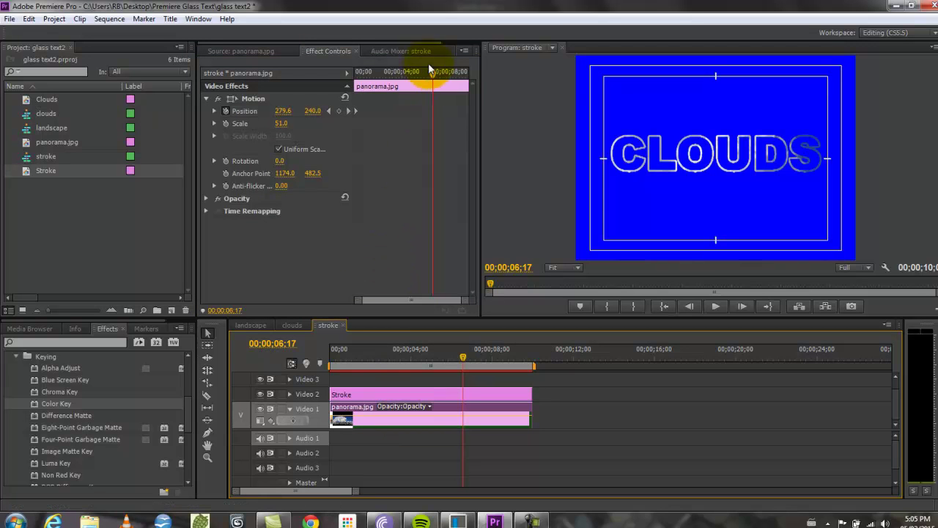
pyautogui.moveTo(433, 77); pyautogui.dragTo(317, 84)
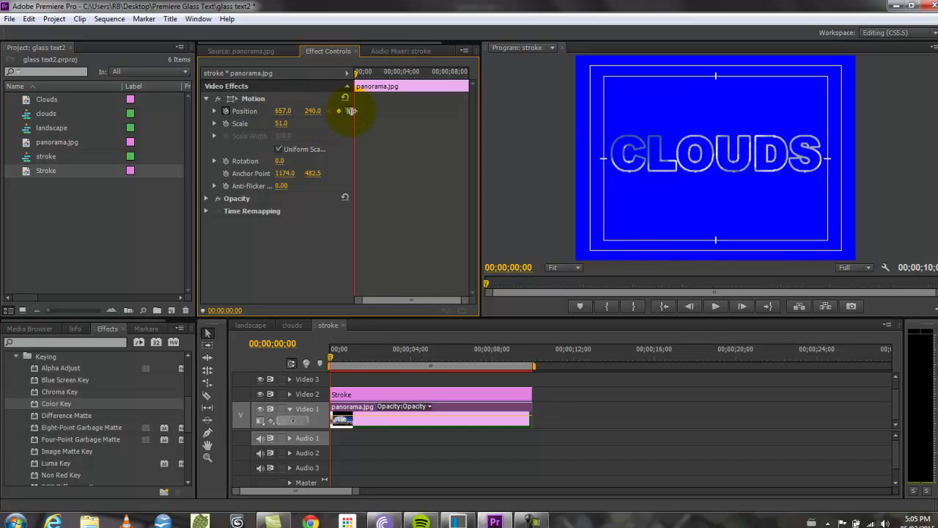
pyautogui.moveTo(314, 116); pyautogui.dragTo(360, 115)
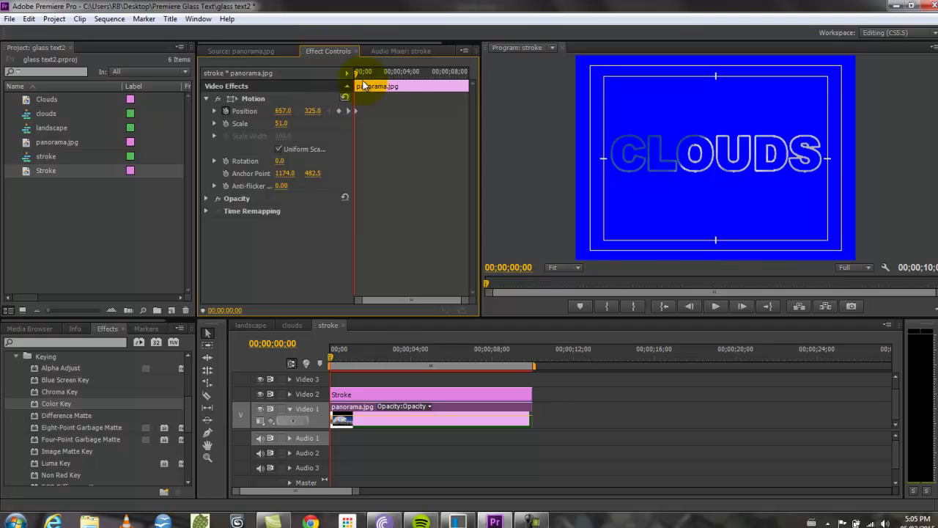
pyautogui.moveTo(355, 73); pyautogui.dragTo(520, 89)
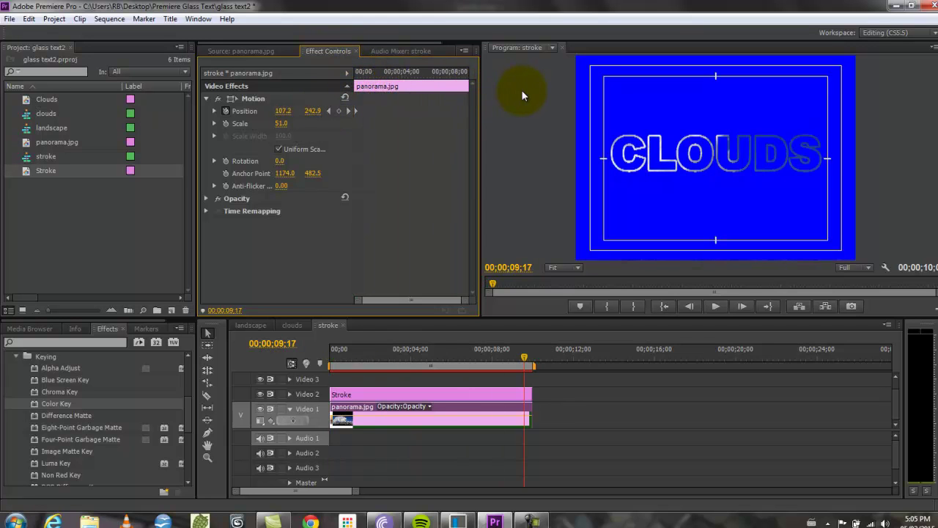
pyautogui.moveTo(323, 114); pyautogui.dragTo(364, 109)
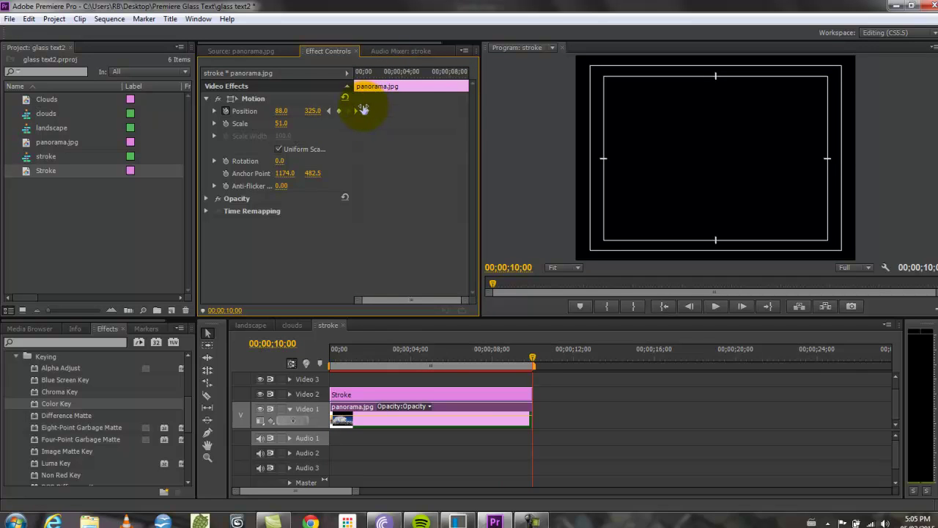
pyautogui.moveTo(533, 358); pyautogui.dragTo(271, 366)
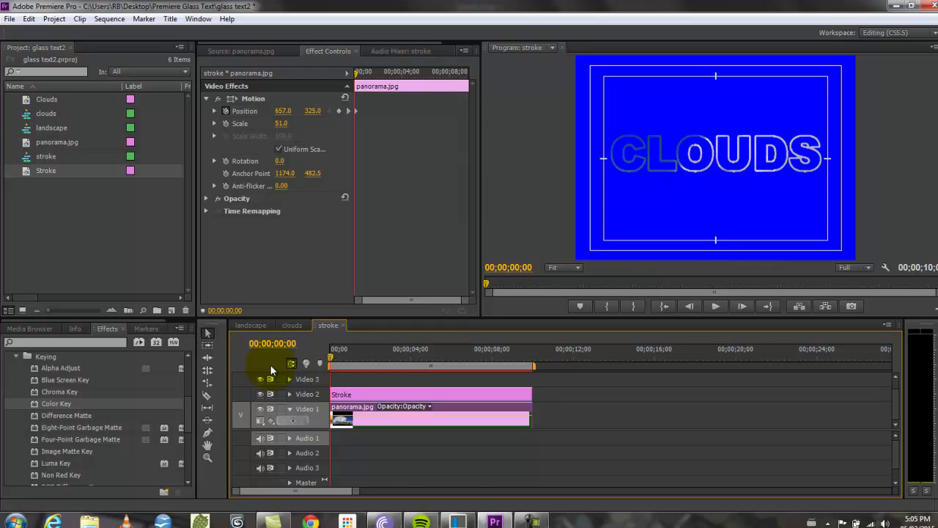
# Step: In the landscape sequence, nest the clouds sequence on Video 2 and the stroke sequence on Video 3, both starting with the panorama.jpg clip
pyautogui.click(251, 326)
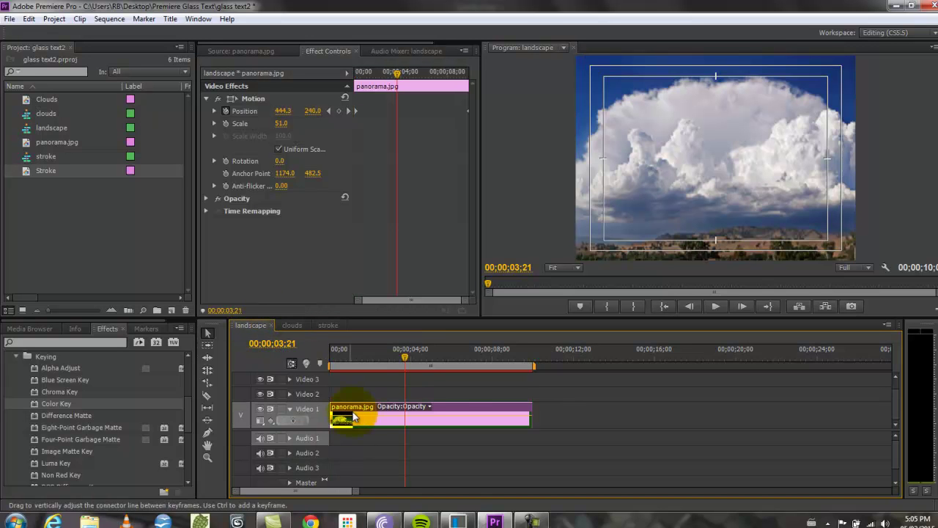
pyautogui.moveTo(405, 358); pyautogui.dragTo(369, 365)
pyautogui.moveTo(380, 355)
pyautogui.mouseDown()
pyautogui.moveTo(471, 352)
pyautogui.moveTo(395, 359)
pyautogui.mouseUp()
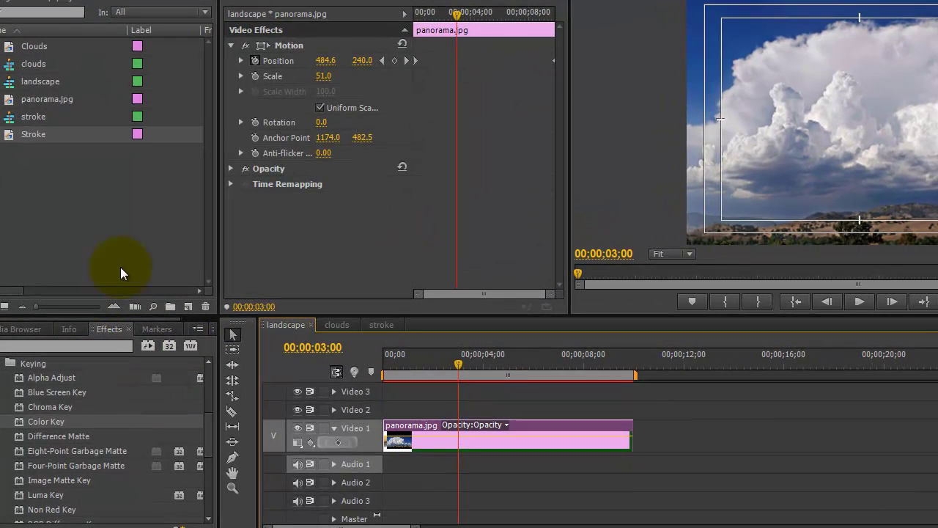
pyautogui.click(22, 65)
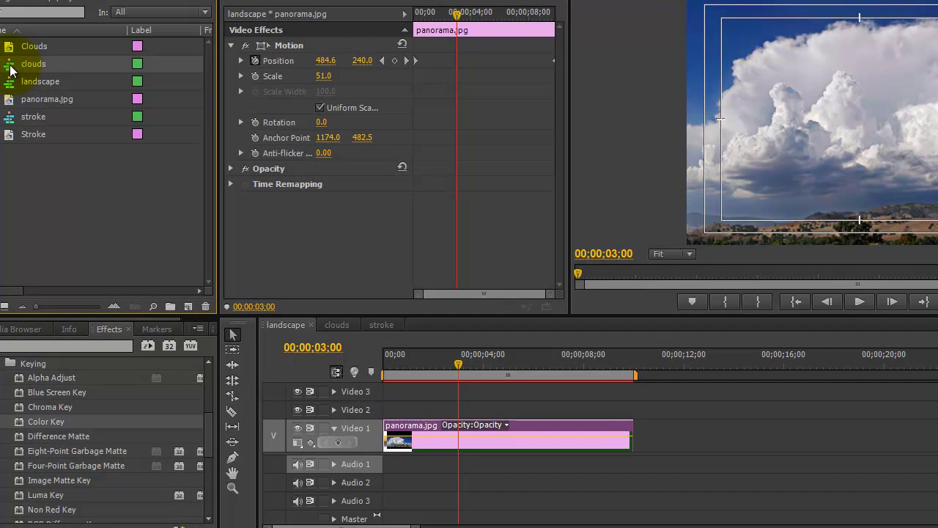
pyautogui.moveTo(9, 69); pyautogui.dragTo(389, 409)
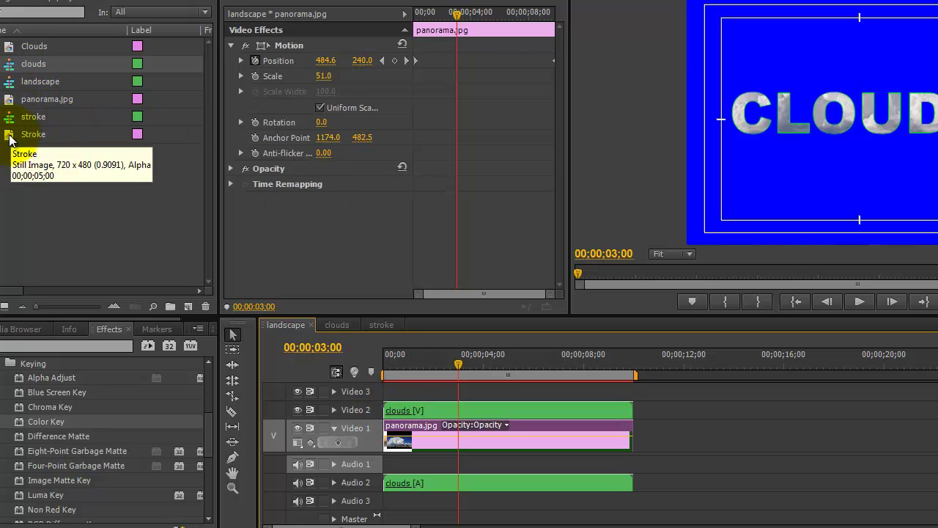
pyautogui.moveTo(9, 138)
pyautogui.mouseDown()
pyautogui.moveTo(418, 344)
pyautogui.moveTo(400, 396)
pyautogui.moveTo(9, 121)
pyautogui.moveTo(308, 261)
pyautogui.moveTo(396, 374)
pyautogui.moveTo(394, 401)
pyautogui.moveTo(382, 390)
pyautogui.mouseUp()
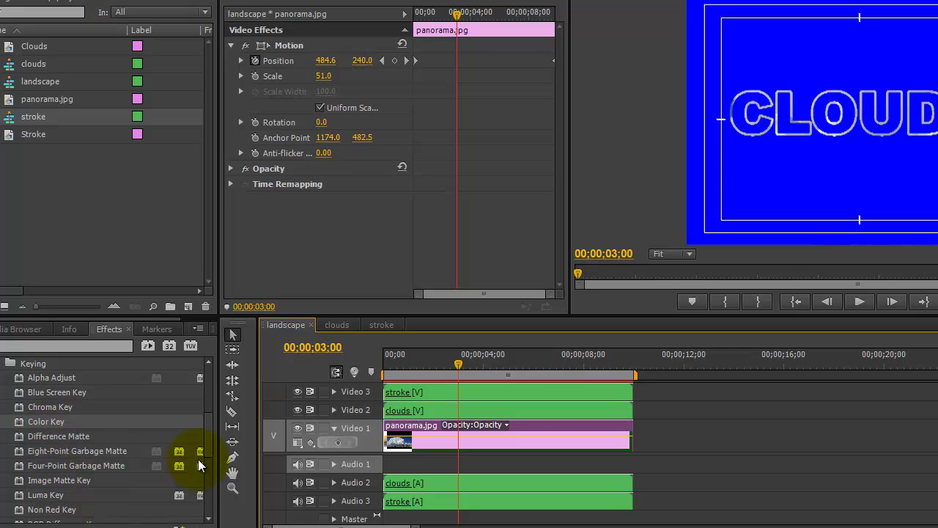
# Step: Apply the Non Red Key effect to the nested stroke and clouds clips in the landscape sequence
pyautogui.scroll(-2, 211, 449)
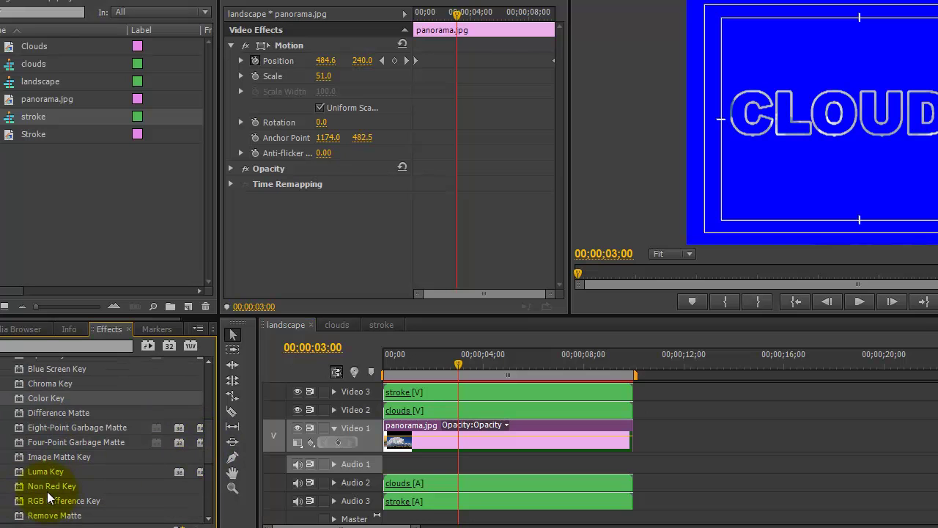
pyautogui.moveTo(47, 487)
pyautogui.mouseDown()
pyautogui.moveTo(14, 493)
pyautogui.moveTo(477, 394)
pyautogui.mouseUp()
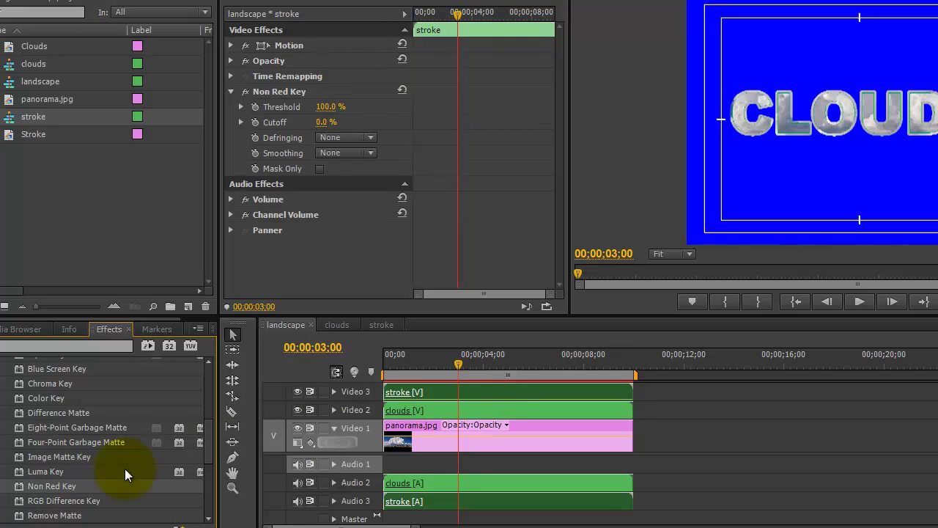
pyautogui.moveTo(20, 491); pyautogui.dragTo(435, 413)
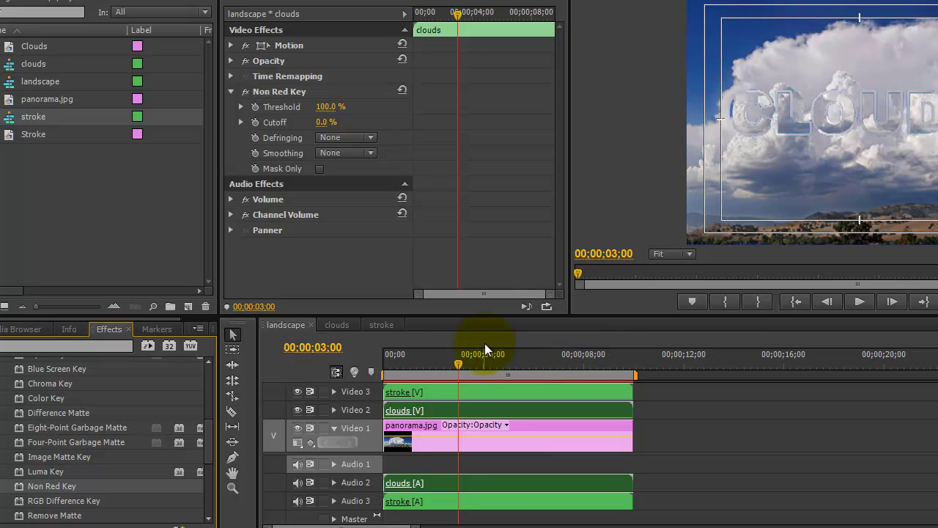
# Step: Play the landscape sequence from the start and scrub through it to examine the glass text over the moving panorama
pyautogui.moveTo(457, 363); pyautogui.dragTo(328, 381)
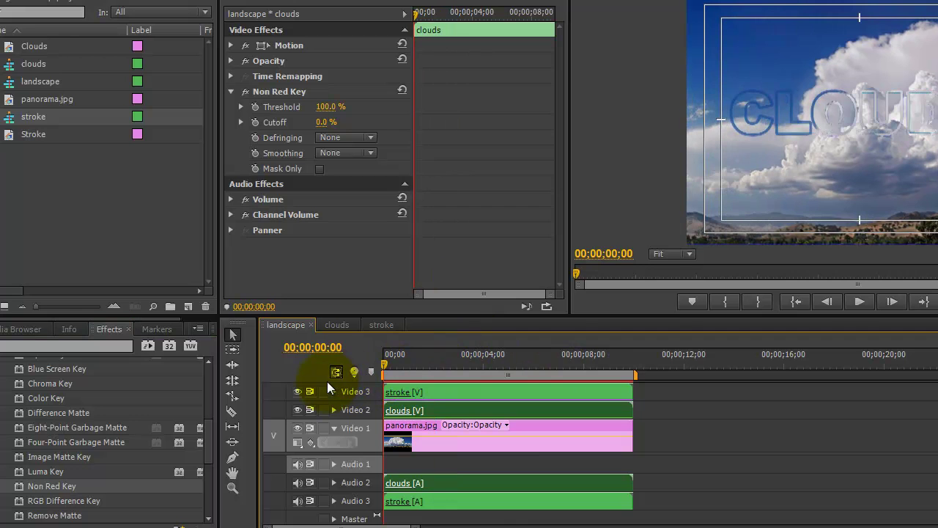
pyautogui.press('space')
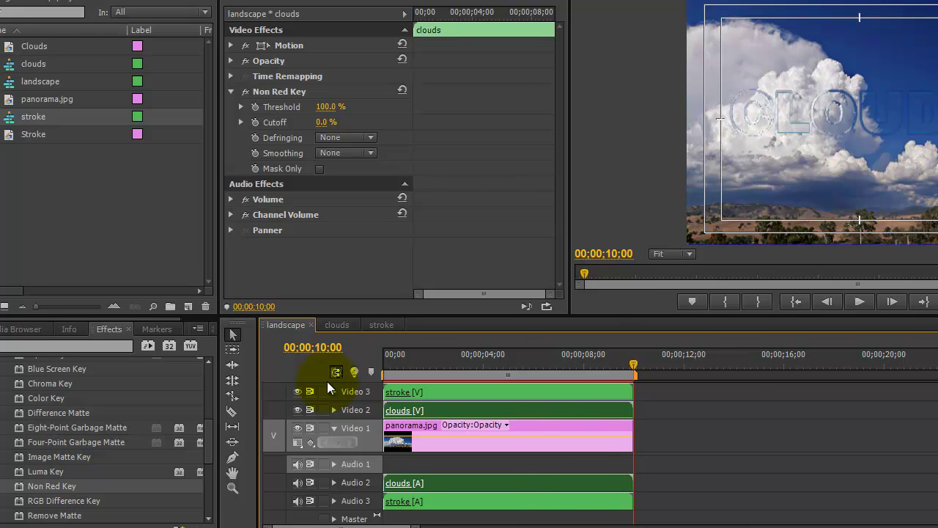
pyautogui.moveTo(635, 364); pyautogui.dragTo(454, 374)
pyautogui.click(781, 106)
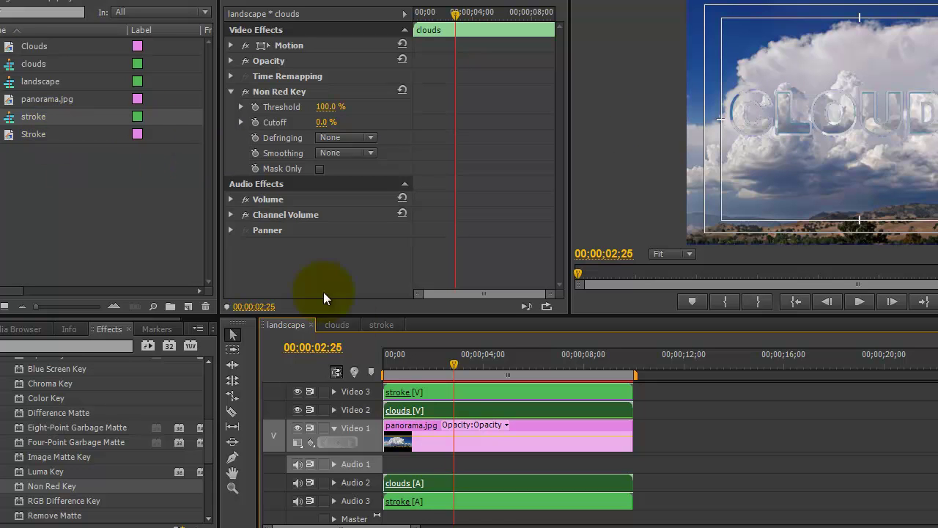
pyautogui.moveTo(452, 360); pyautogui.dragTo(610, 381)
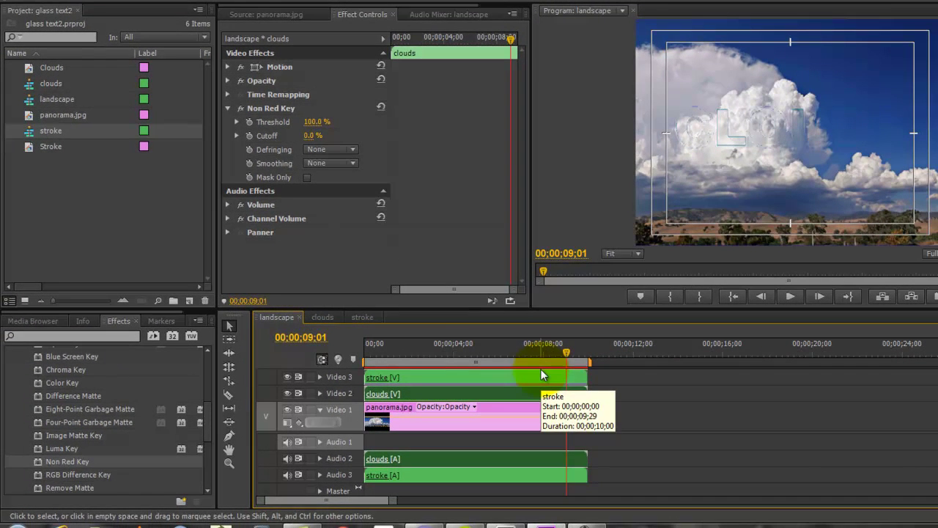
# Step: In the stroke sequence, remove panorama.jpg's extra Position keyframe just before the one at 00;00;10;00
pyautogui.doubleClick(28, 135)
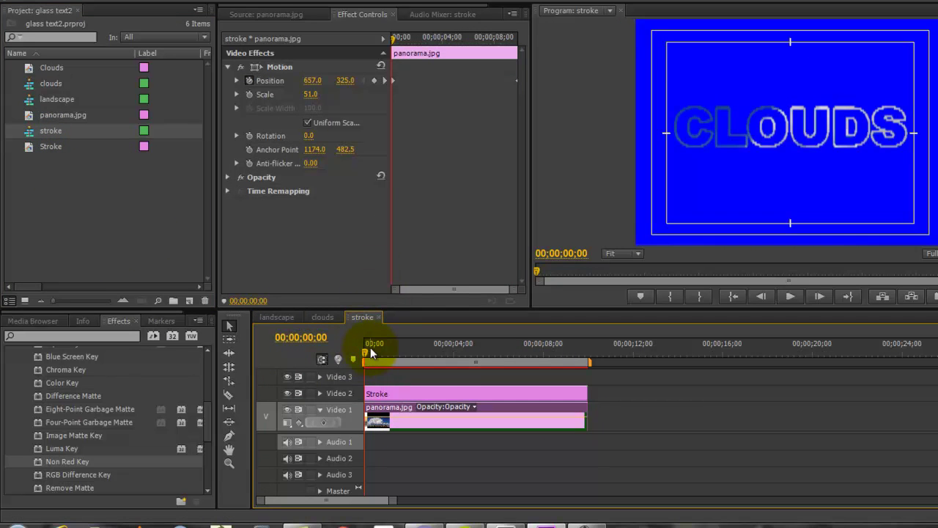
pyautogui.moveTo(366, 356); pyautogui.dragTo(560, 371)
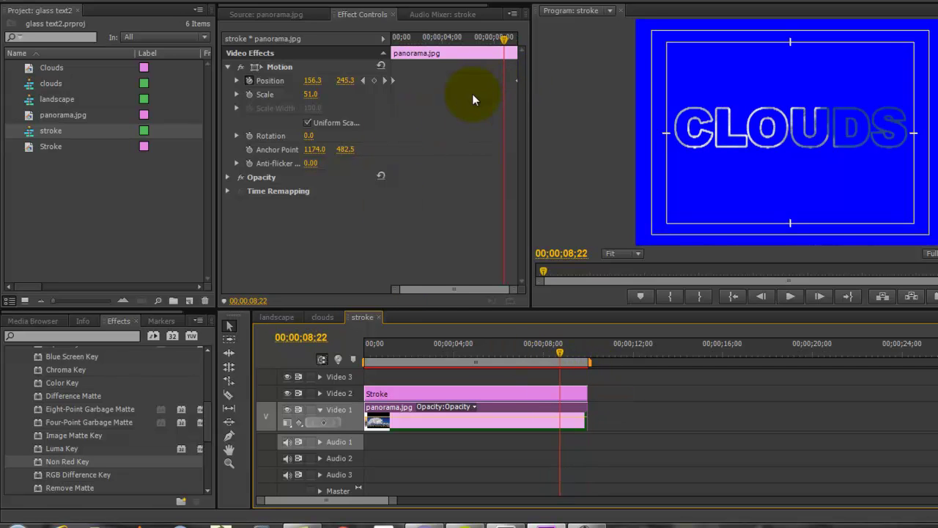
pyautogui.moveTo(517, 81); pyautogui.dragTo(464, 81)
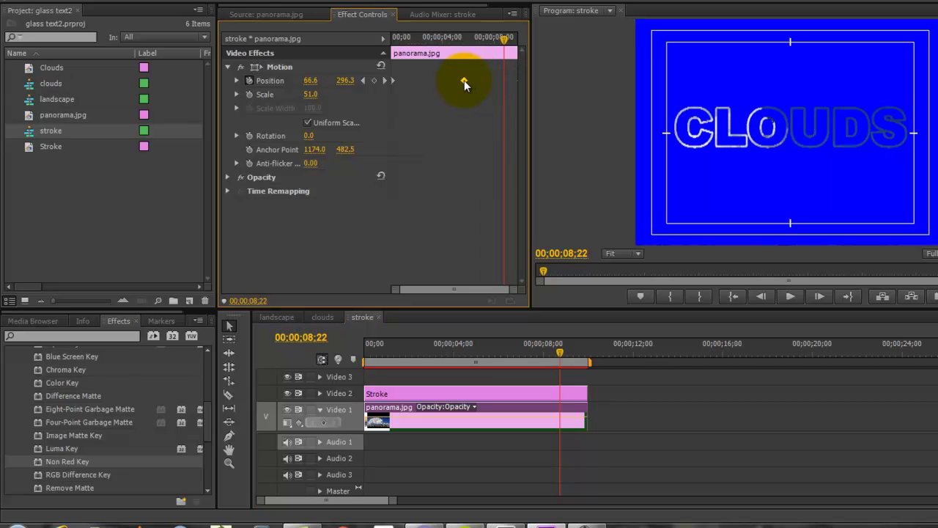
pyautogui.moveTo(496, 39); pyautogui.dragTo(516, 61)
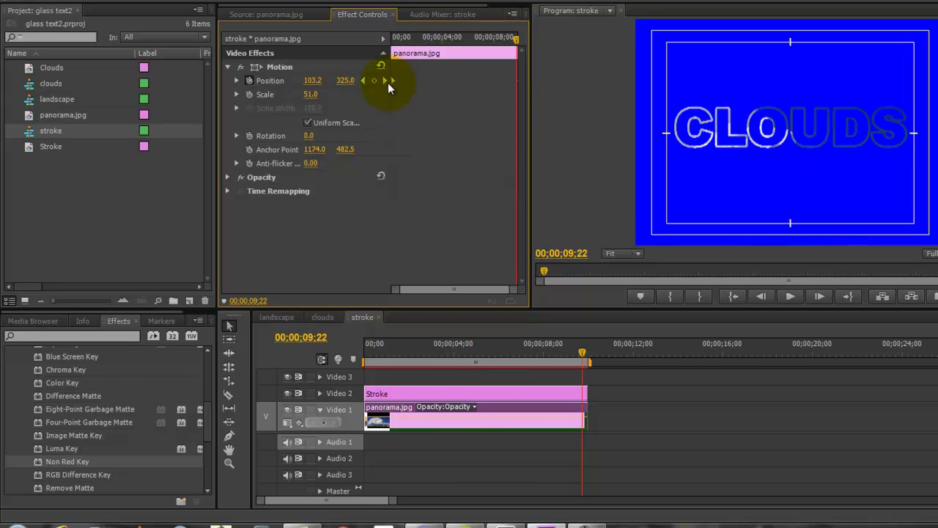
pyautogui.moveTo(319, 87); pyautogui.dragTo(541, 61)
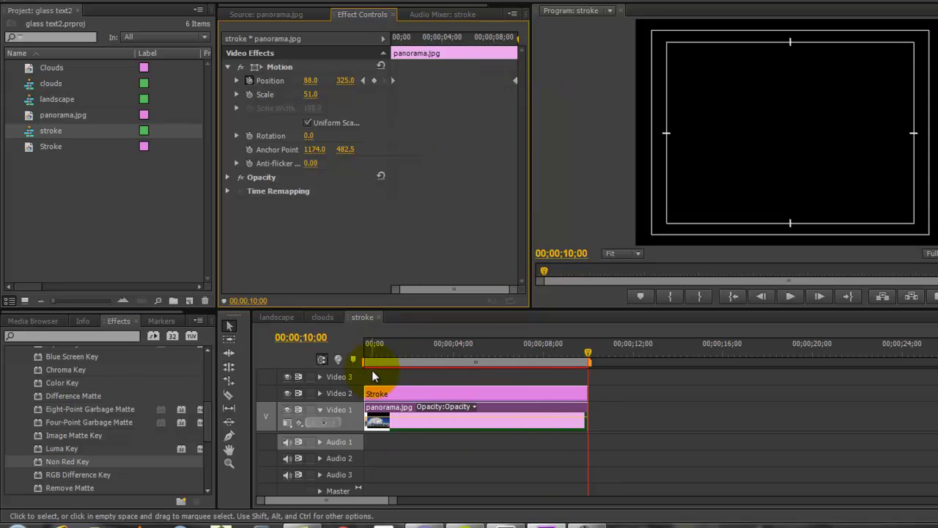
# Step: Reopen the landscape sequence and play it from the beginning to check the corrected glass text animation
pyautogui.doubleClick(35, 102)
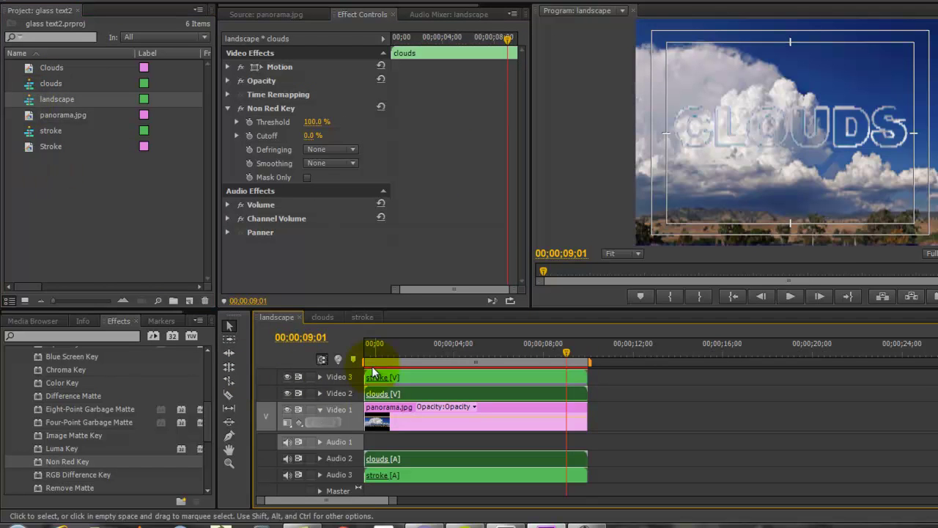
pyautogui.moveTo(380, 347); pyautogui.dragTo(319, 352)
pyautogui.press('space')
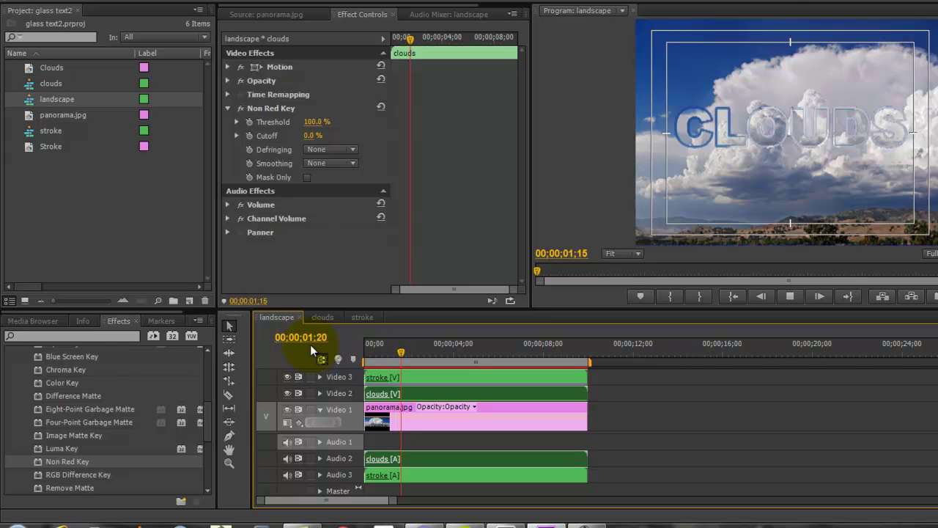